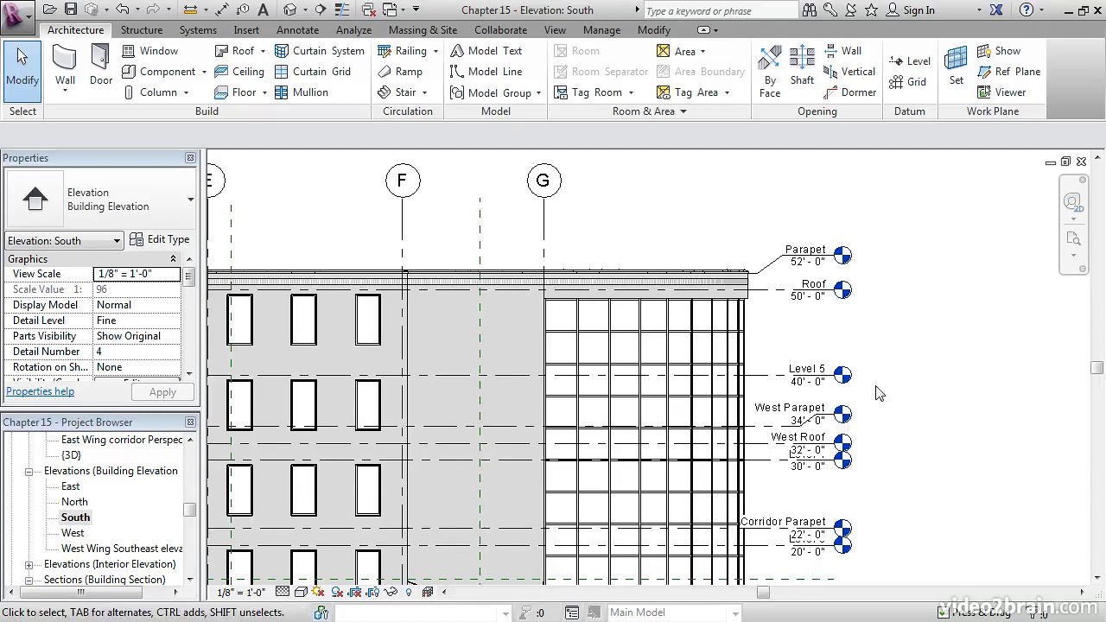
Examine the level lines in the South elevation and the top constraint of the exterior wall between grids F and G
{"action": "middle_click_drag", "start_coordinate": [870, 436], "coordinate": [854, 374]}
{"action": "middle_click_drag", "start_coordinate": [748, 383], "coordinate": [821, 388]}
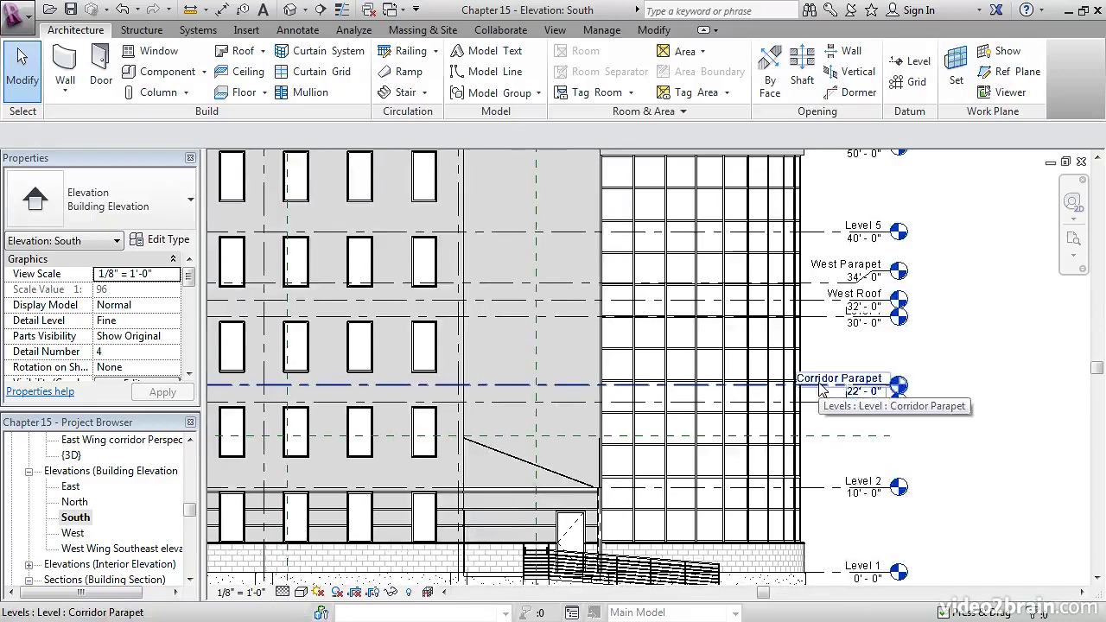
{"action": "middle_click_drag", "start_coordinate": [817, 239], "coordinate": [808, 376]}
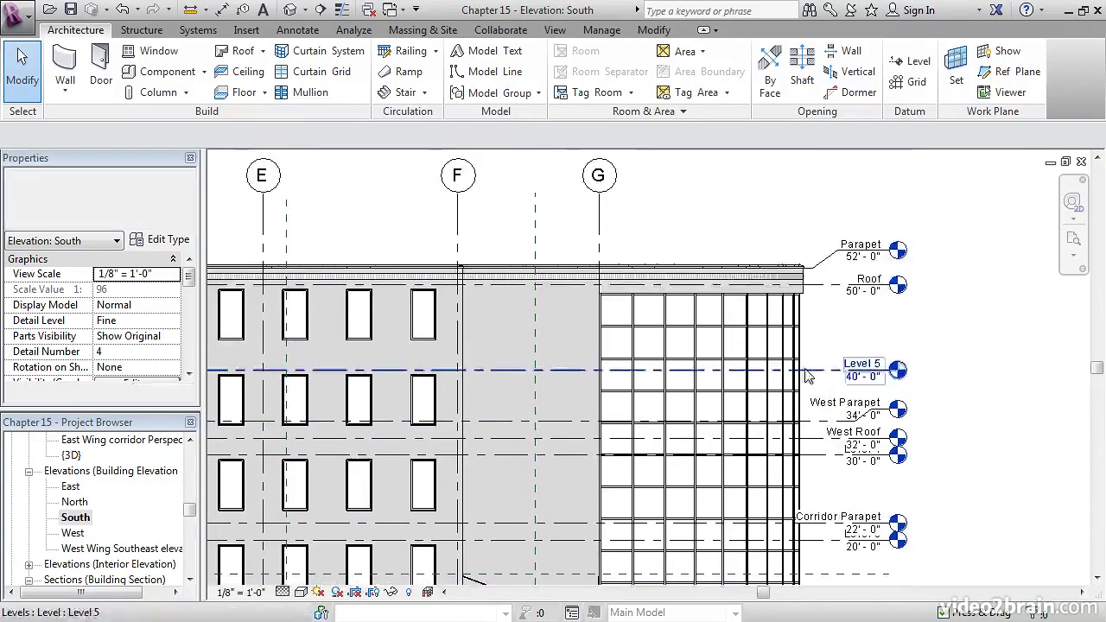
{"action": "scroll", "coordinate": [808, 376], "scroll_direction": "down", "scroll_amount": 3}
{"action": "left_click", "coordinate": [676, 328]}
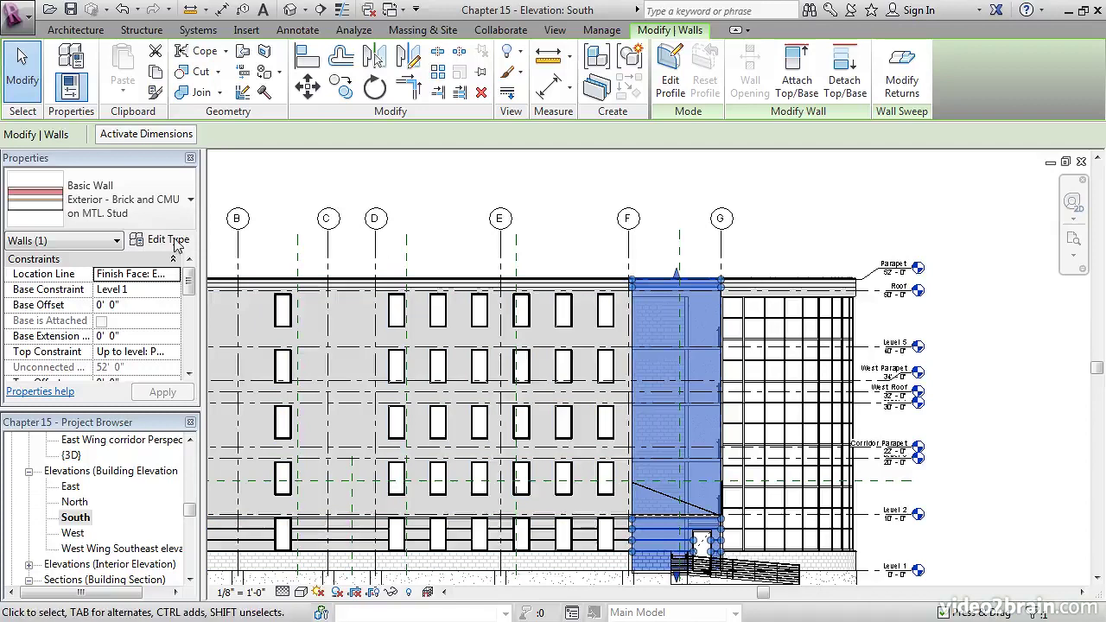
{"action": "scroll", "coordinate": [154, 322], "scroll_direction": "down", "scroll_amount": 2}
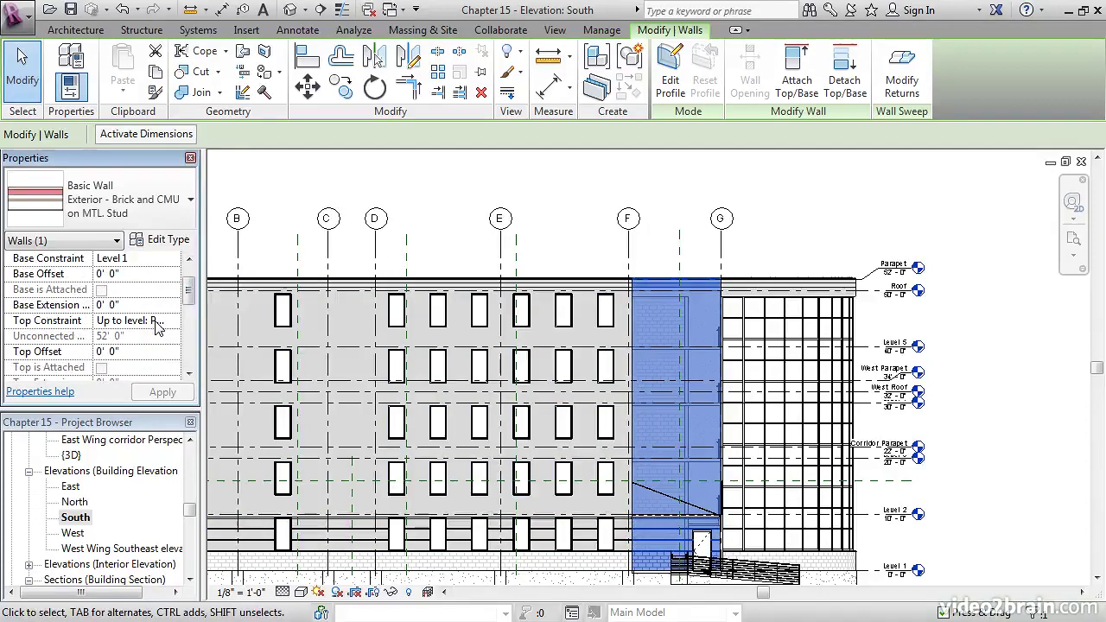
{"action": "scroll", "coordinate": [127, 352], "scroll_direction": "up", "scroll_amount": 1}
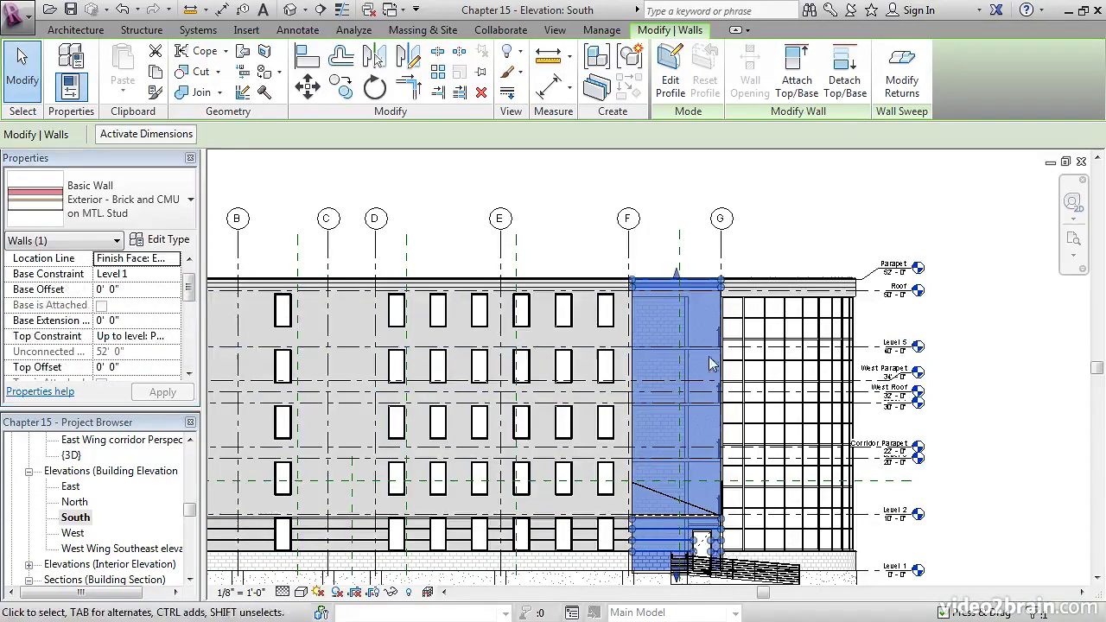
{"action": "scroll", "coordinate": [938, 274], "scroll_direction": "up", "scroll_amount": 4}
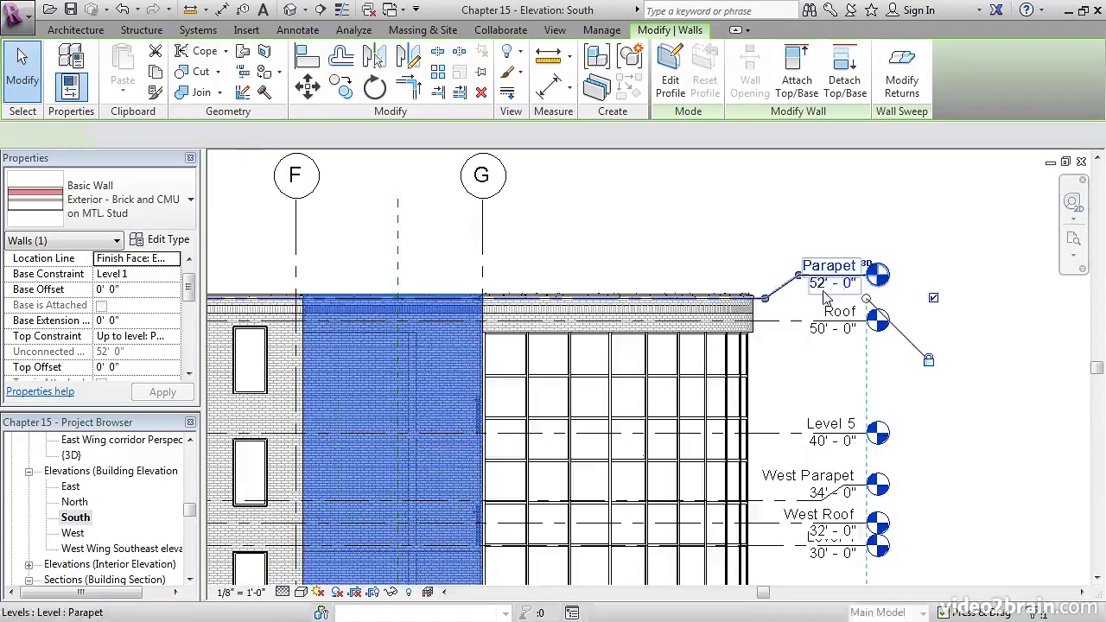
Set the Parapet level's elevation to 54'
{"action": "double_click", "coordinate": [836, 285]}
{"action": "double_click", "coordinate": [788, 287]}
{"action": "type", "text": "54"}
{"action": "key", "text": "Return"}
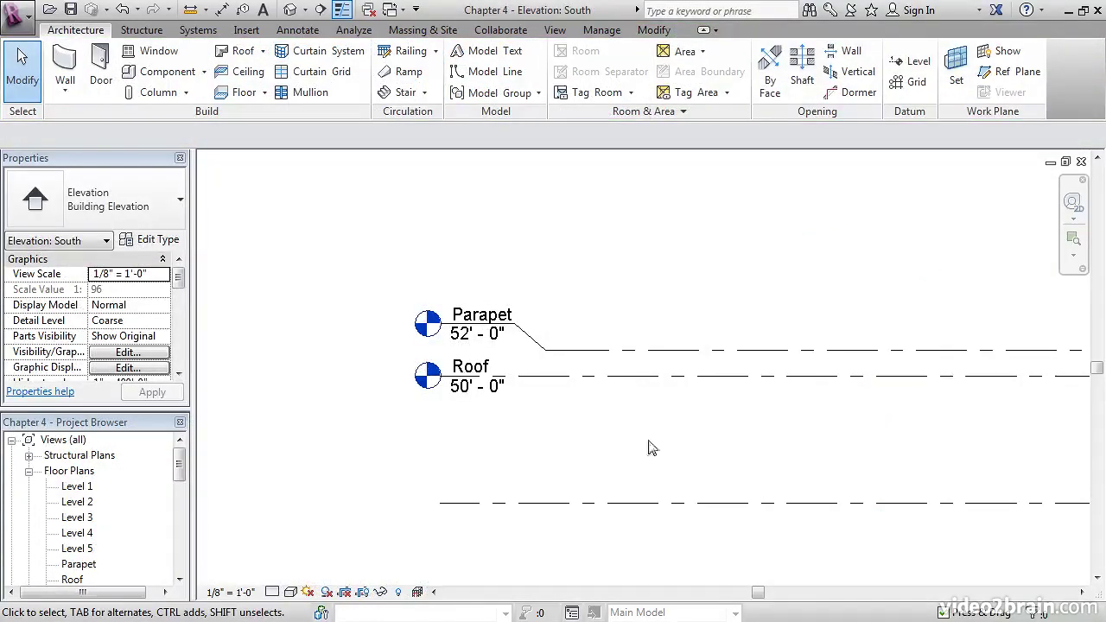
Open the default 3D view of the Chapter 4 model, facing the wing with the rounded end
{"action": "left_click", "coordinate": [290, 9]}
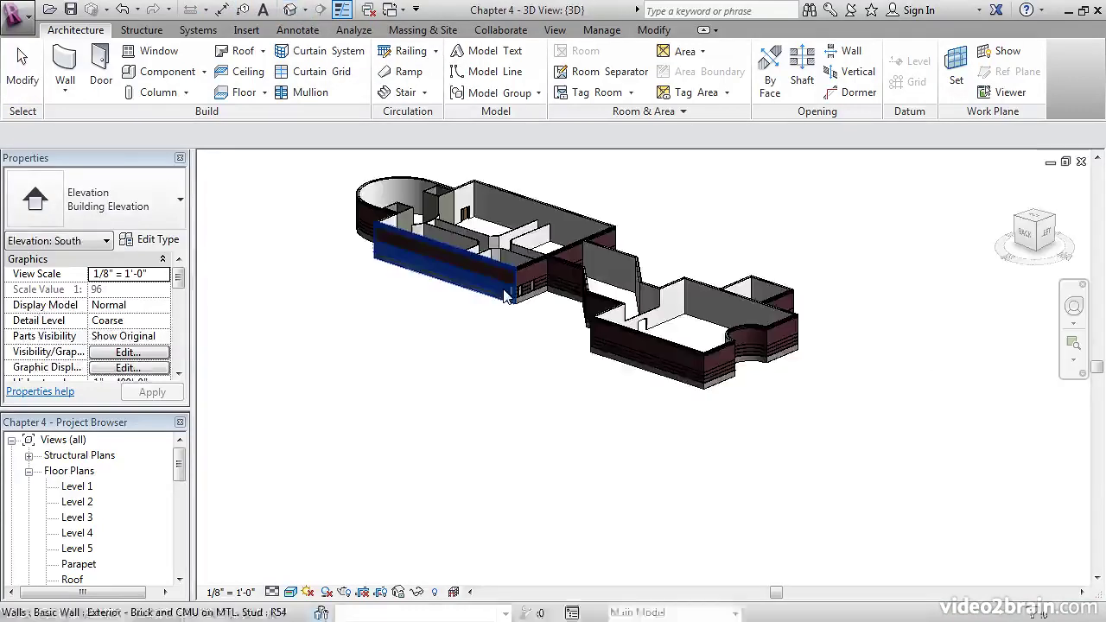
{"action": "middle_click_drag", "start_coordinate": [383, 329], "coordinate": [808, 378], "text": "shift"}
{"action": "scroll", "coordinate": [808, 377], "scroll_direction": "up", "scroll_amount": 5}
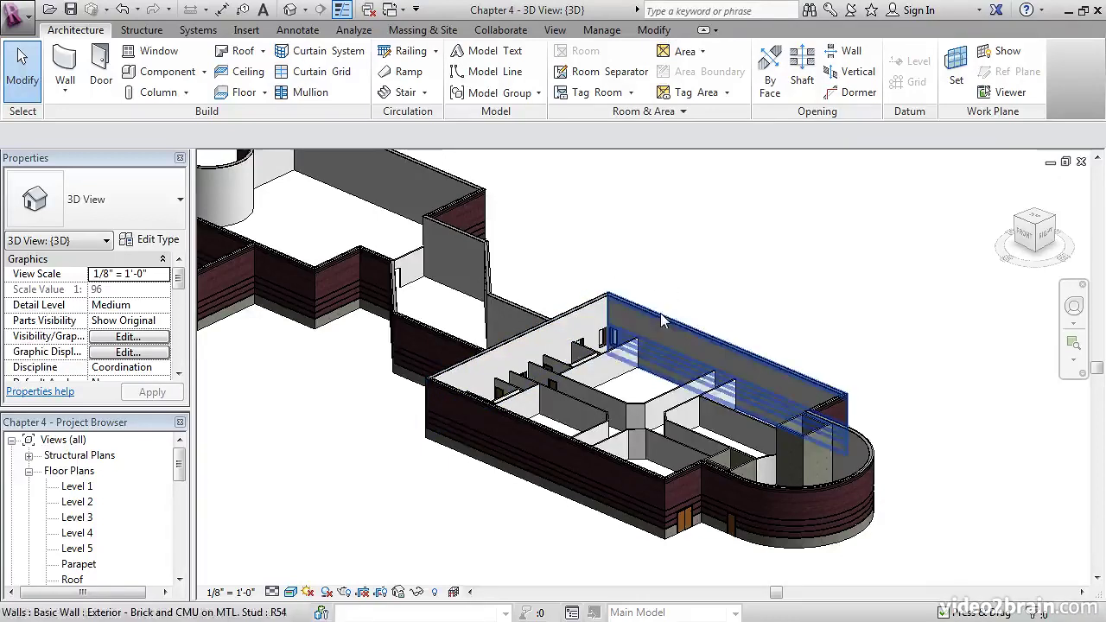
{"action": "key", "text": "Tab"}
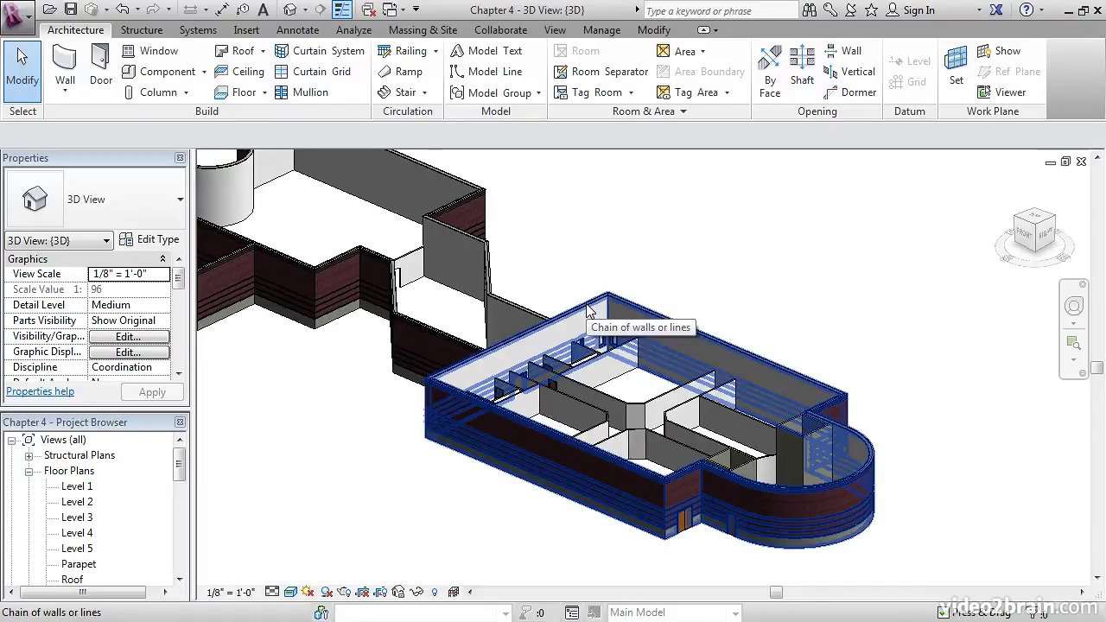
{"action": "left_click", "coordinate": [588, 307]}
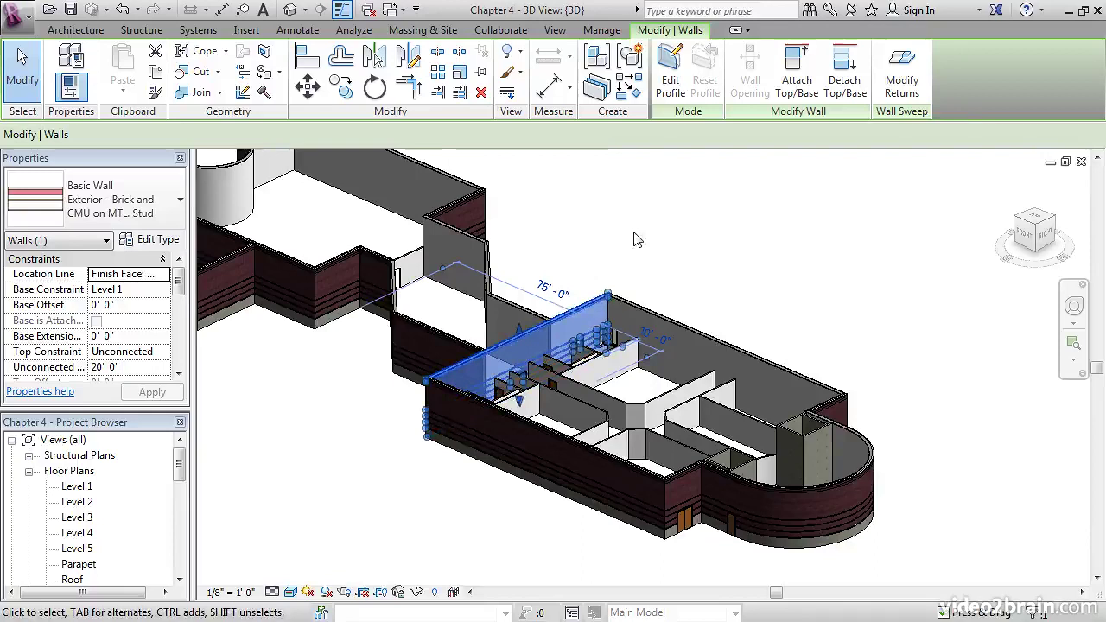
{"action": "left_click", "coordinate": [575, 279]}
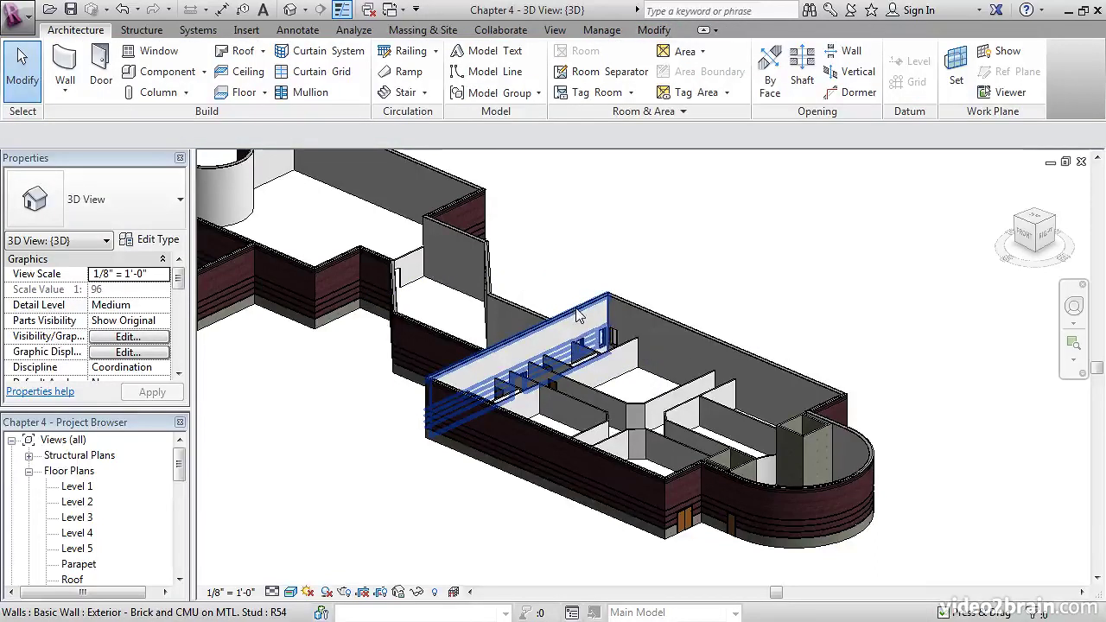
Select the chain of exterior walls around the rounded-end wing and add the four masonry walls of the shaft farther from the double door
{"action": "key", "text": "Tab"}
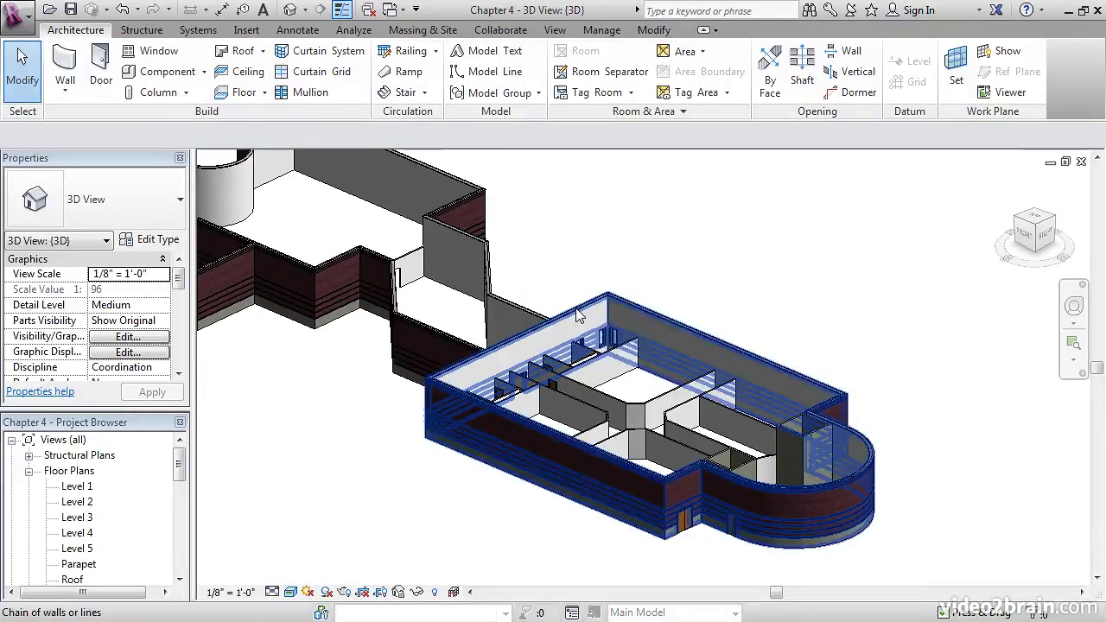
{"action": "left_click", "coordinate": [579, 315]}
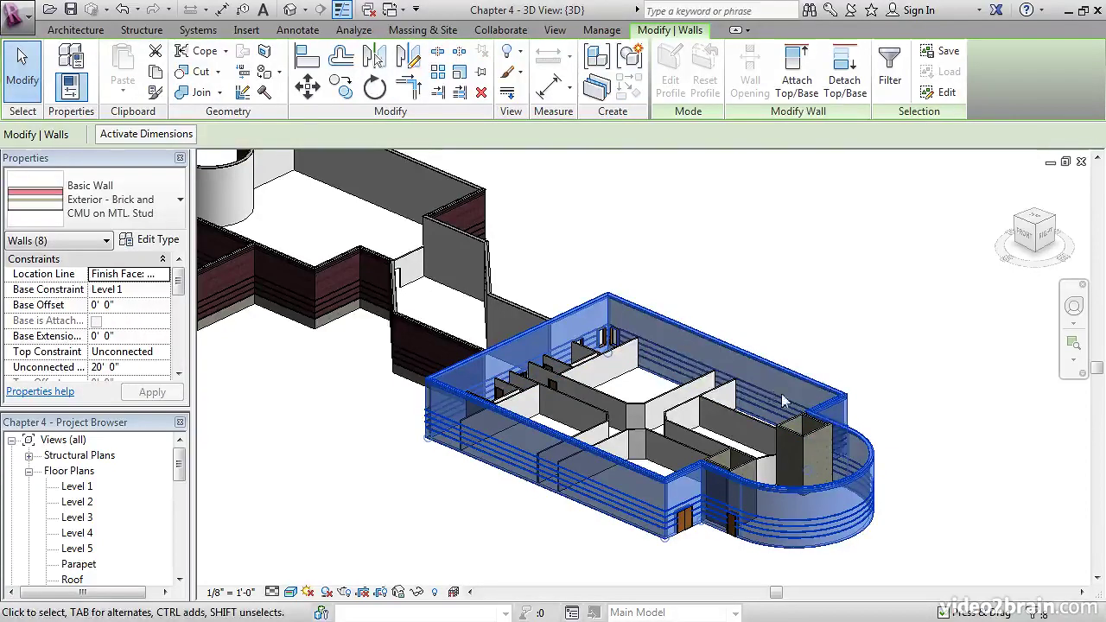
{"action": "scroll", "coordinate": [870, 365], "scroll_direction": "up", "scroll_amount": 5}
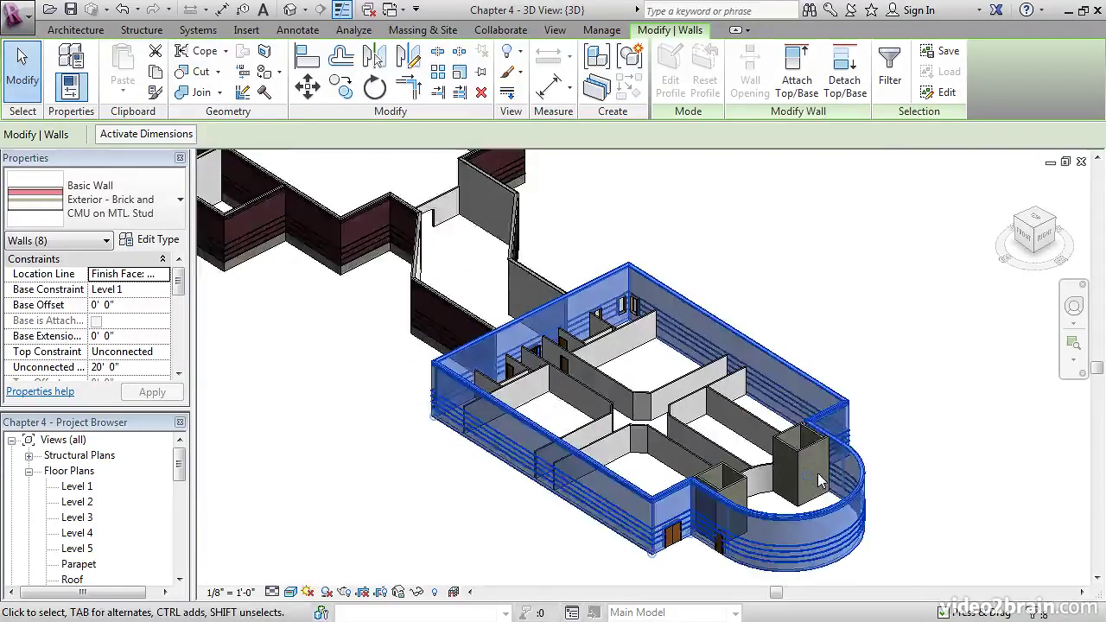
{"action": "scroll", "coordinate": [809, 490], "scroll_direction": "up", "scroll_amount": 2}
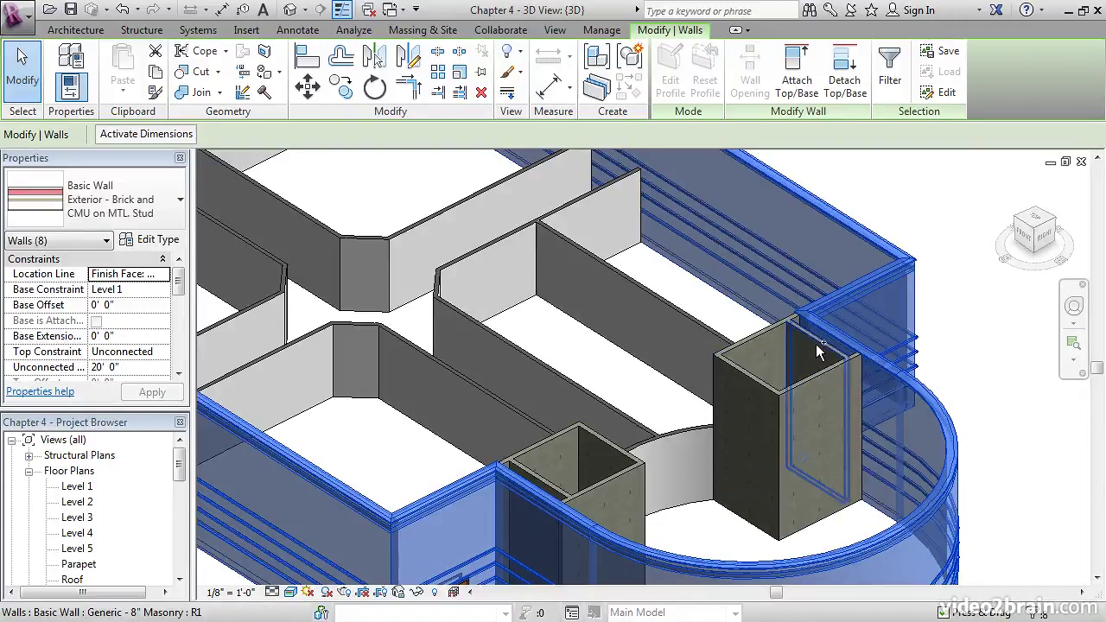
{"action": "left_click", "coordinate": [784, 357], "text": "ctrl"}
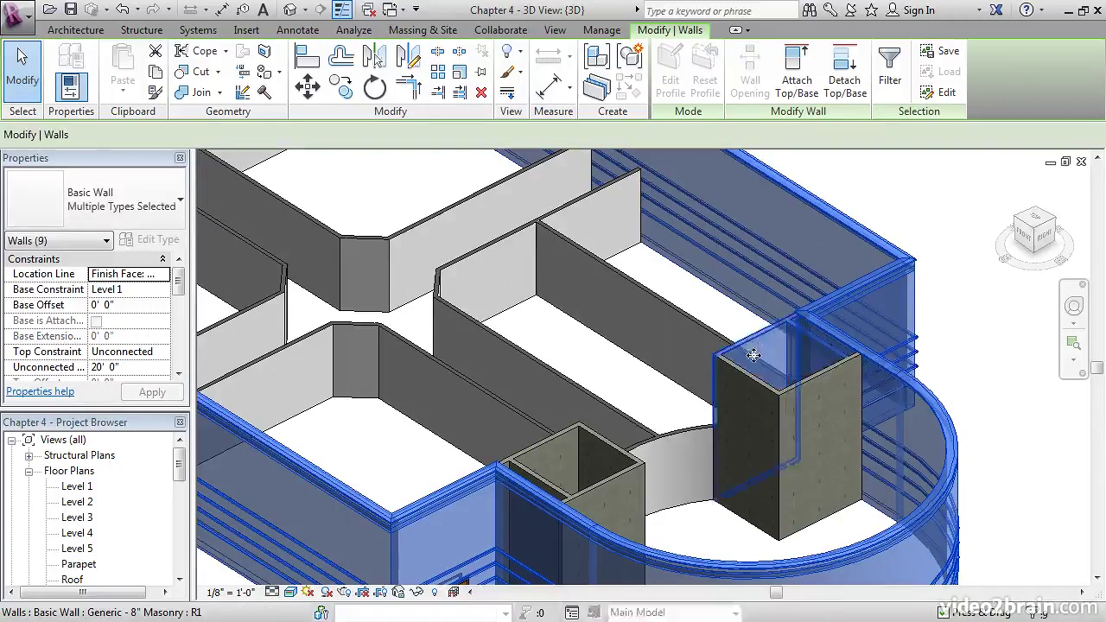
{"action": "left_click", "coordinate": [749, 387], "text": "ctrl"}
{"action": "left_click", "coordinate": [790, 442], "text": "ctrl"}
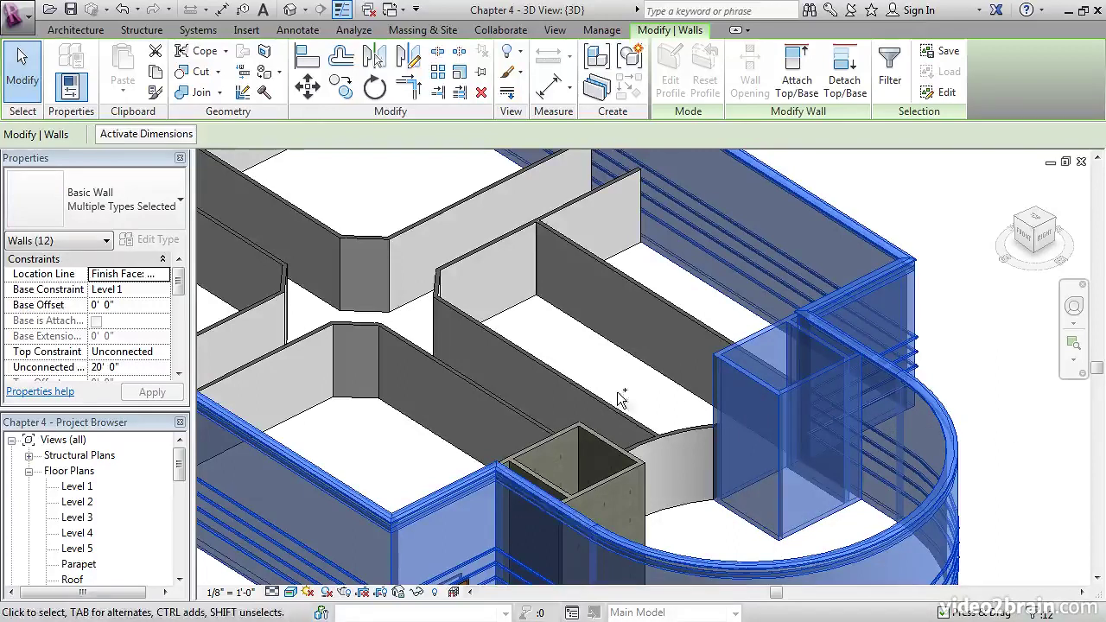
Add the four masonry walls of the shaft nearer the double door to the wall selection
{"action": "left_click", "coordinate": [535, 443], "text": "ctrl"}
{"action": "left_click", "coordinate": [592, 428], "text": "ctrl"}
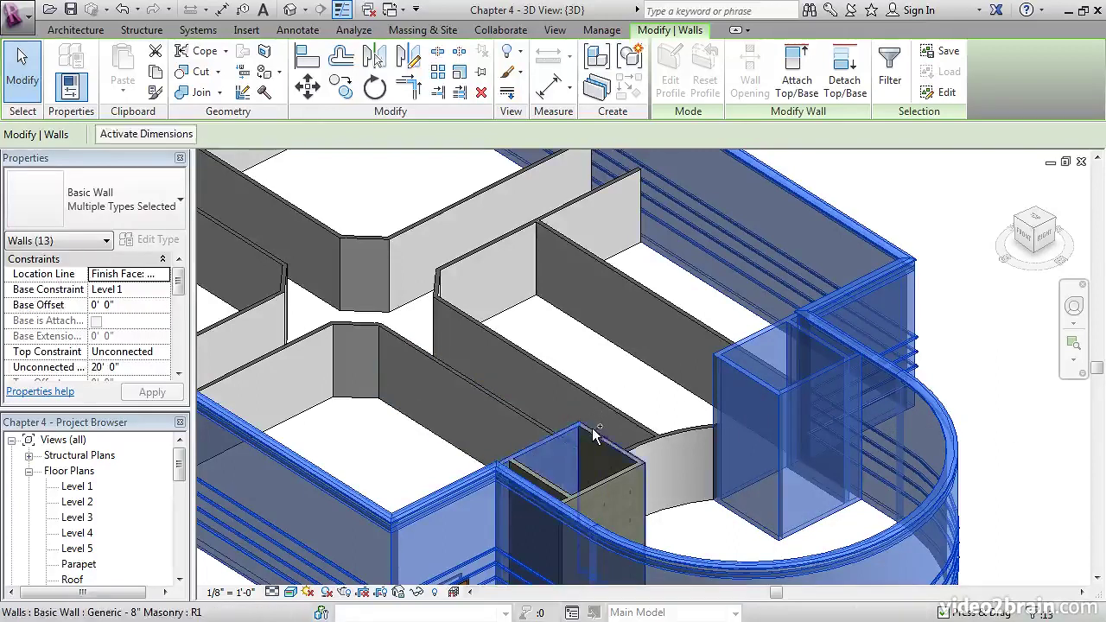
{"action": "left_click", "coordinate": [599, 475], "text": "ctrl"}
{"action": "left_click", "coordinate": [553, 487], "text": "ctrl"}
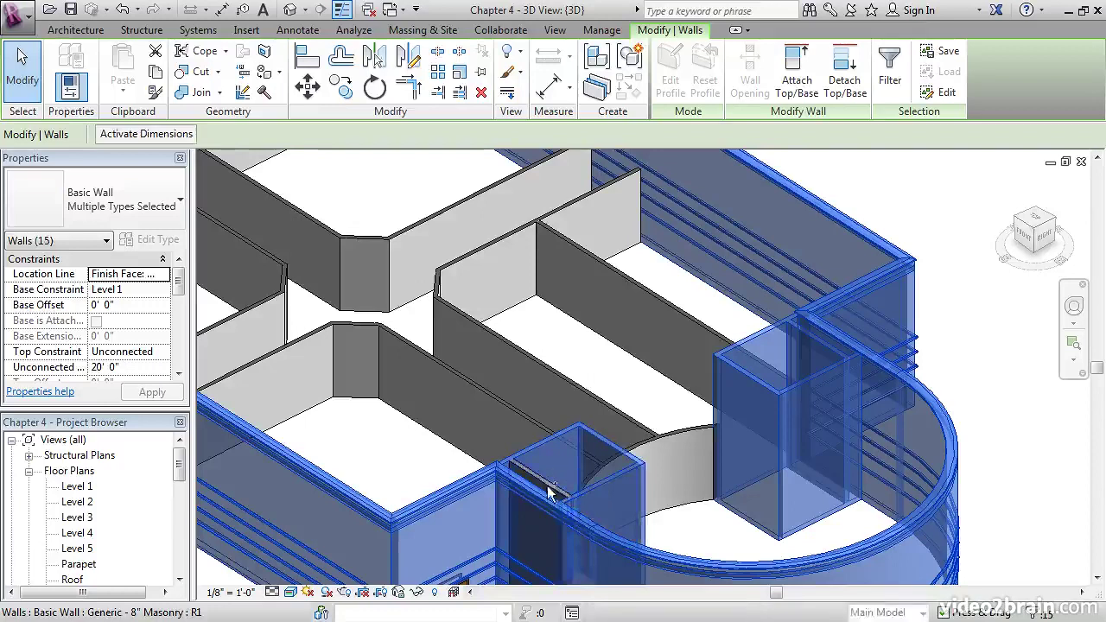
{"action": "scroll", "coordinate": [548, 474], "scroll_direction": "up", "scroll_amount": 5}
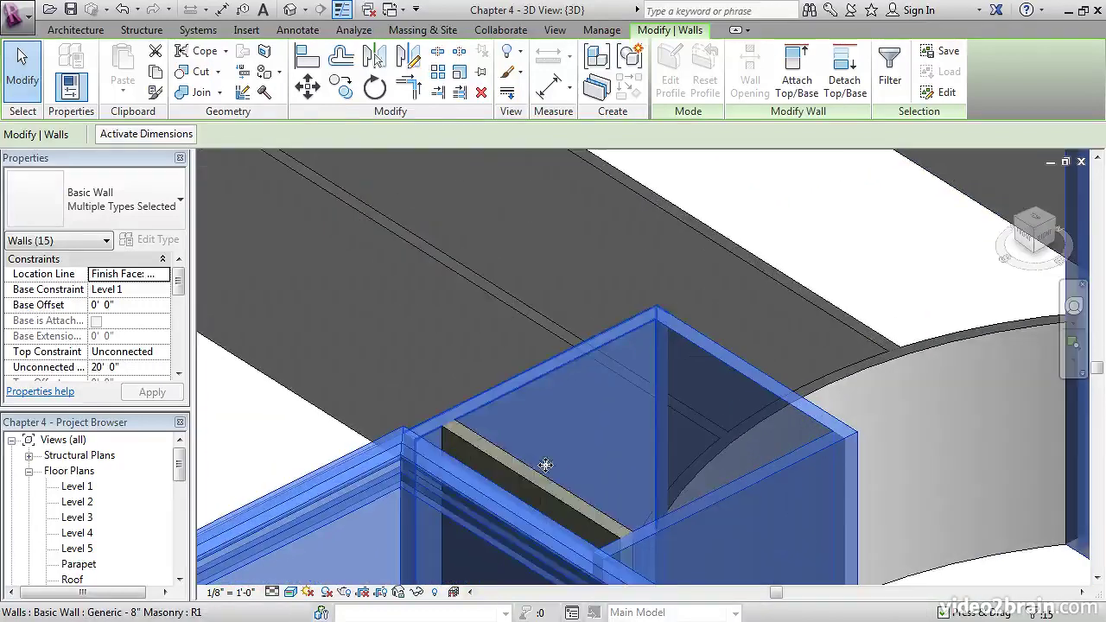
{"action": "left_click", "coordinate": [531, 421], "text": "ctrl"}
Set the top constraint of the selected exterior and shaft walls to Up to level: Parapet
{"action": "scroll", "coordinate": [533, 419], "scroll_direction": "down", "scroll_amount": 6}
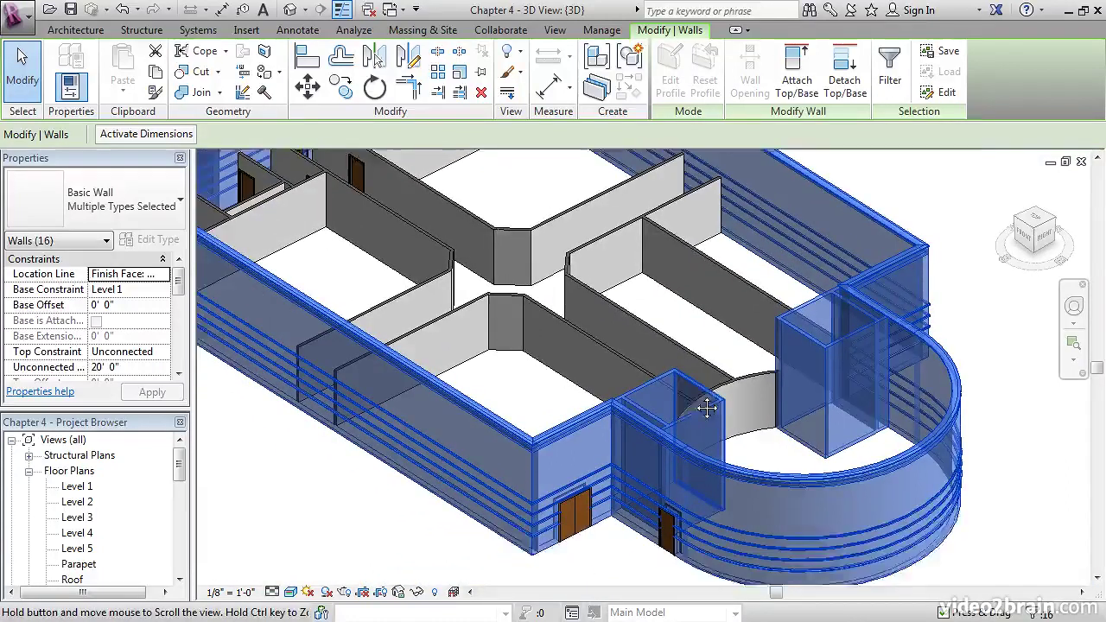
{"action": "middle_click_drag", "start_coordinate": [707, 408], "coordinate": [710, 422]}
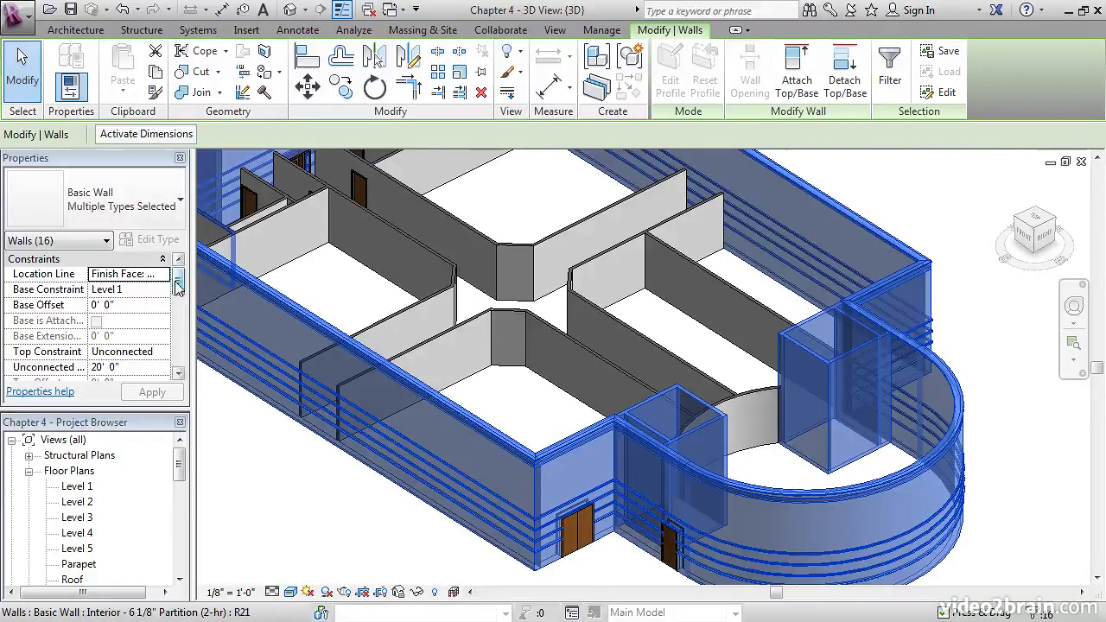
{"action": "left_click_drag", "start_coordinate": [179, 282], "coordinate": [180, 286]}
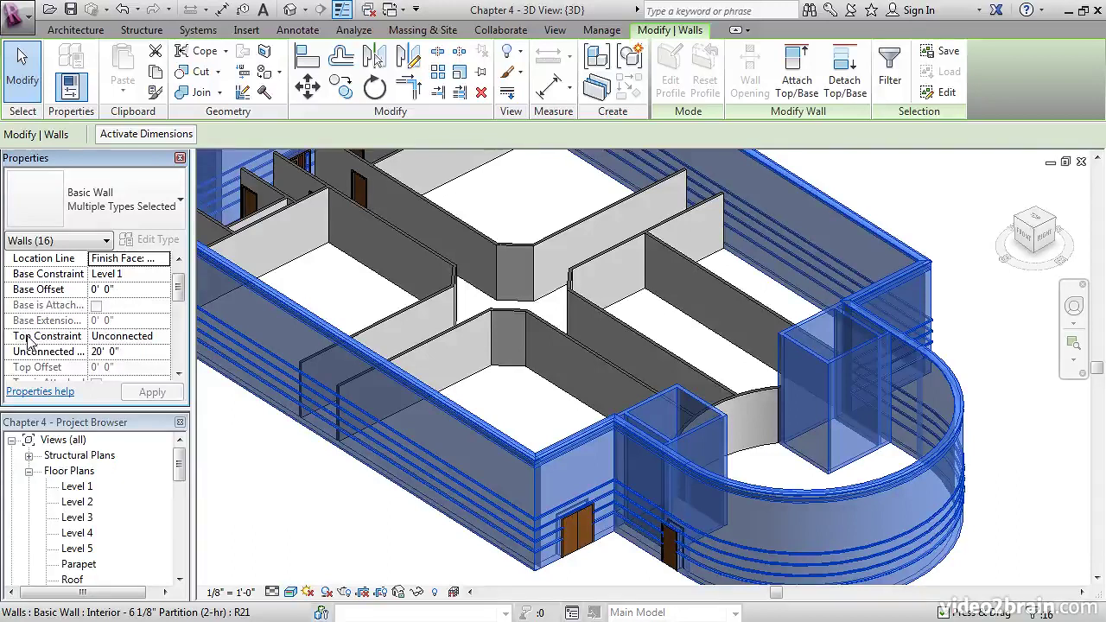
{"action": "left_click", "coordinate": [155, 341]}
{"action": "left_click", "coordinate": [164, 341]}
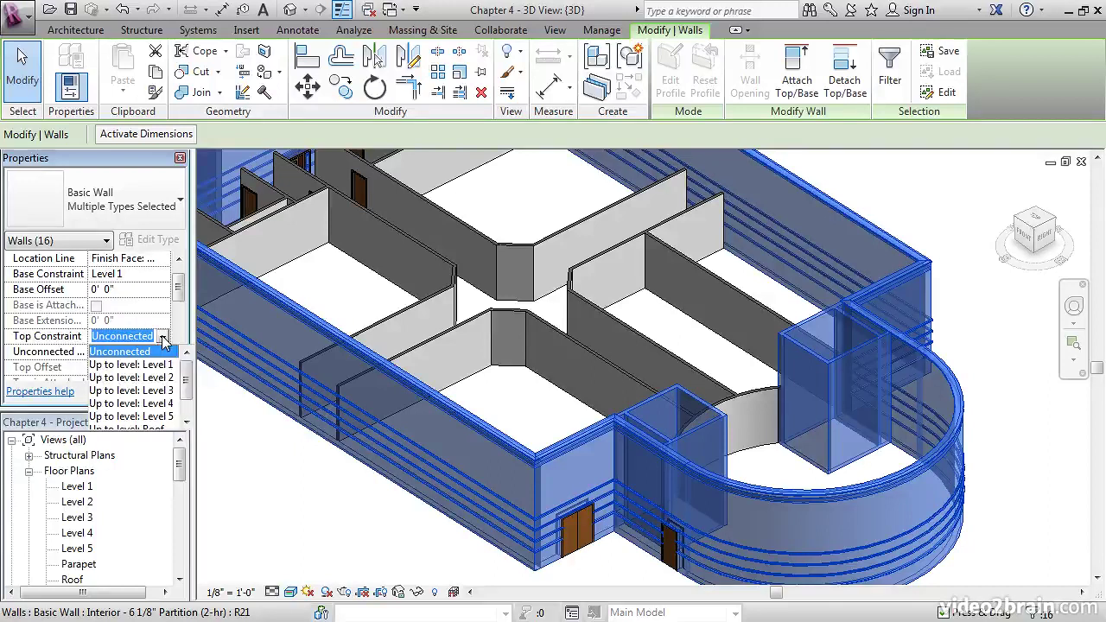
{"action": "left_click_drag", "start_coordinate": [184, 373], "coordinate": [187, 400]}
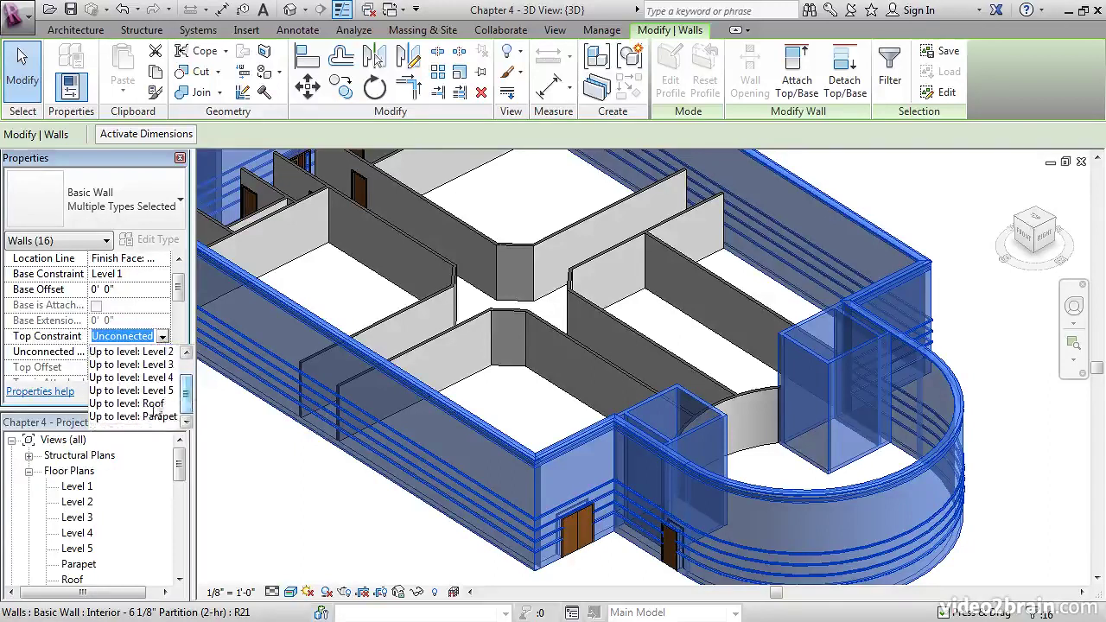
{"action": "left_click", "coordinate": [153, 408]}
{"action": "left_click", "coordinate": [148, 392]}
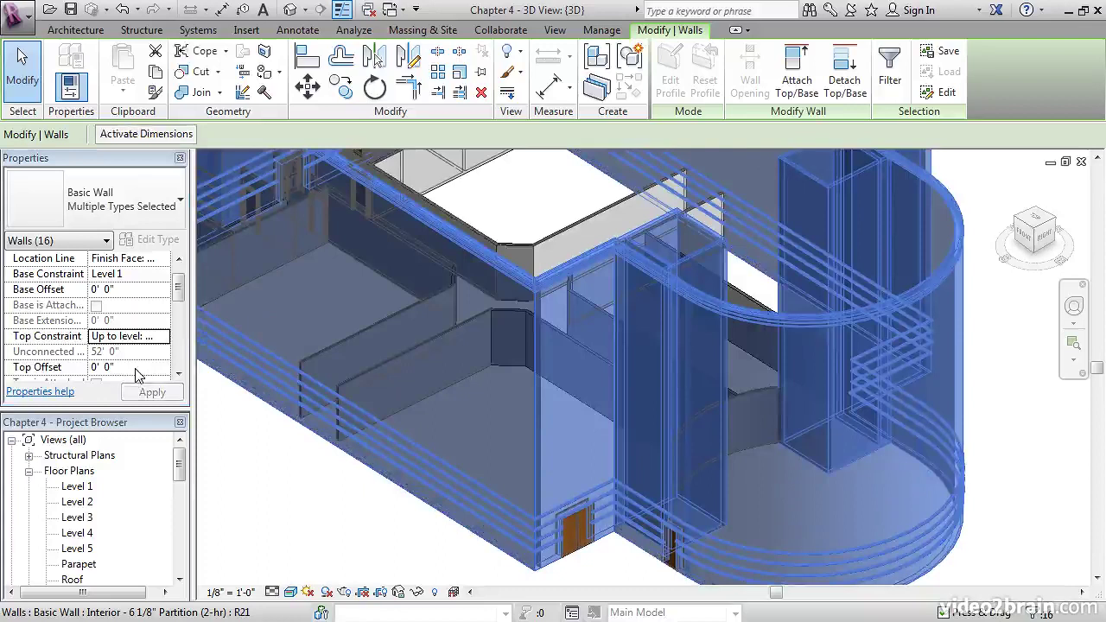
Review the selected walls in the 3D view and open the South elevation
{"action": "scroll", "coordinate": [570, 354], "scroll_direction": "down", "scroll_amount": 5}
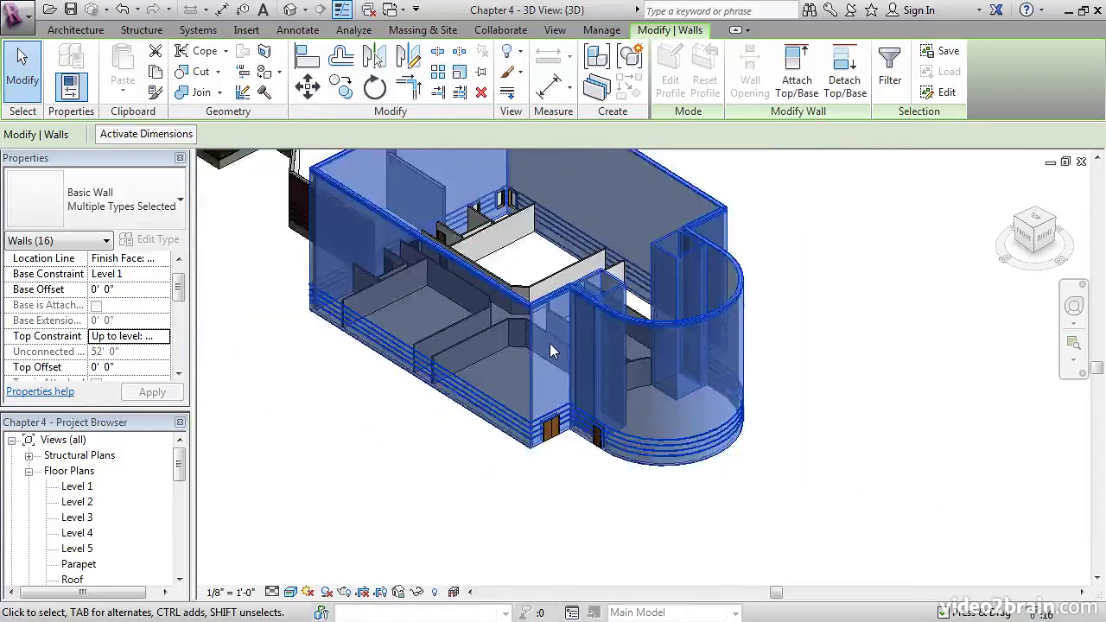
{"action": "middle_click_drag", "start_coordinate": [552, 351], "coordinate": [524, 387], "text": "shift"}
{"action": "scroll", "coordinate": [772, 318], "scroll_direction": "up", "scroll_amount": 1}
{"action": "scroll", "coordinate": [772, 318], "scroll_direction": "down", "scroll_amount": 1}
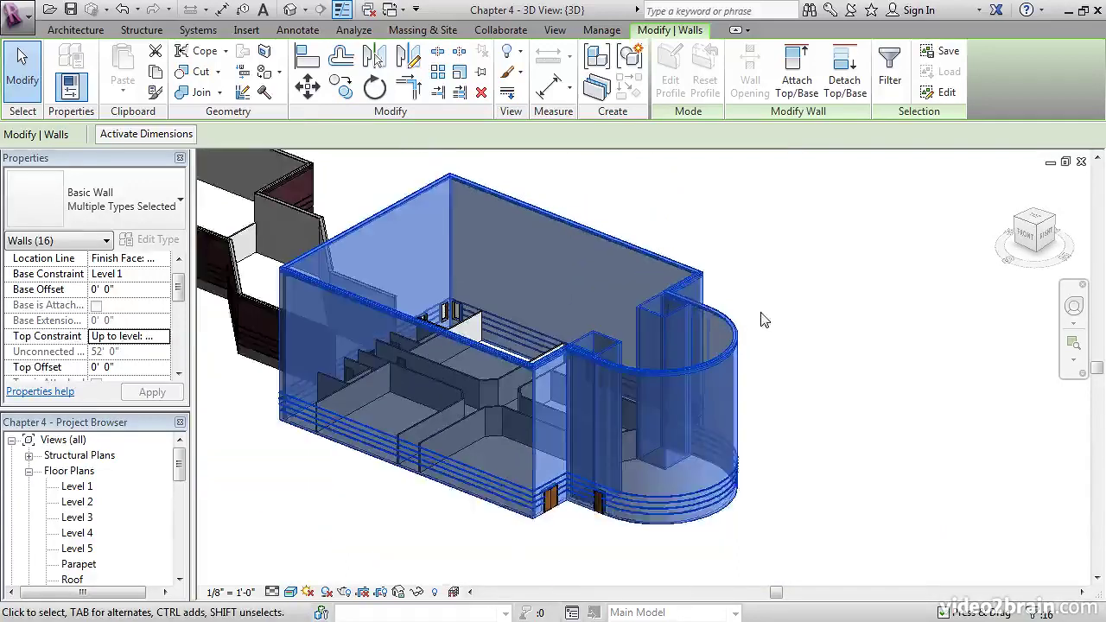
{"action": "middle_click_drag", "start_coordinate": [762, 314], "coordinate": [810, 335]}
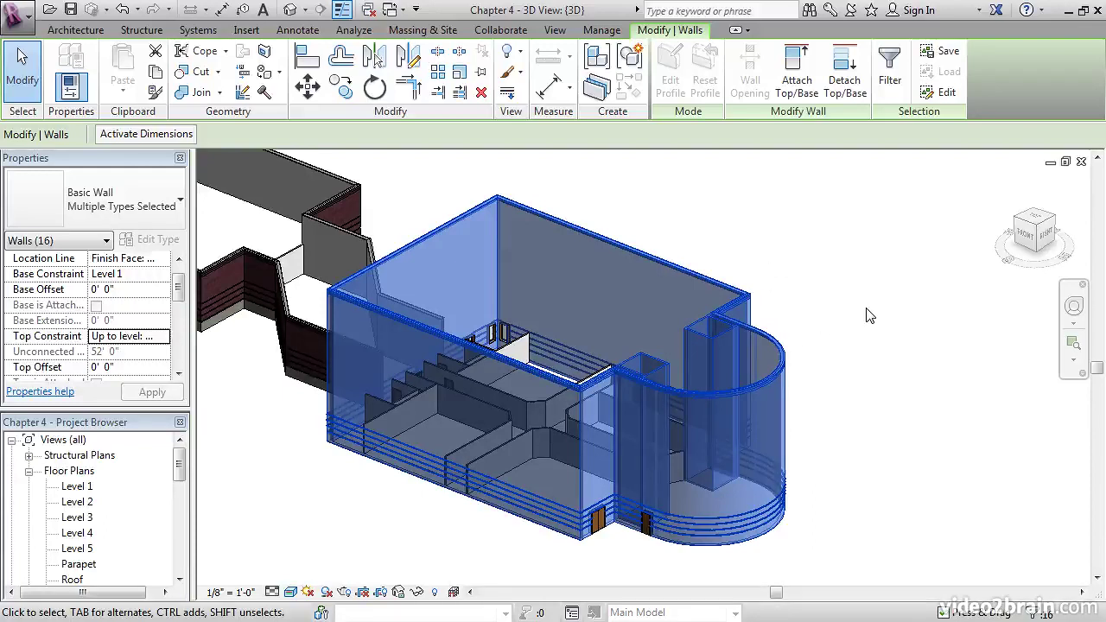
{"action": "left_click_drag", "start_coordinate": [179, 465], "coordinate": [173, 538]}
{"action": "double_click", "coordinate": [76, 501]}
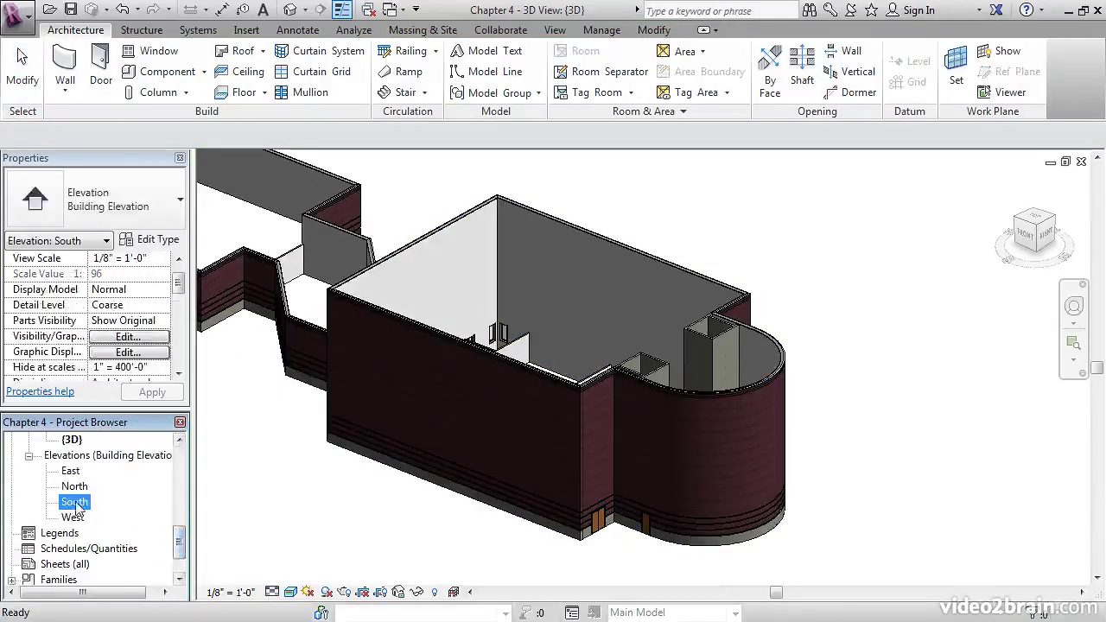
Examine the selected walls against the Parapet, Roof and floor level lines in the South elevation
{"action": "middle_click_drag", "start_coordinate": [396, 458], "coordinate": [407, 407]}
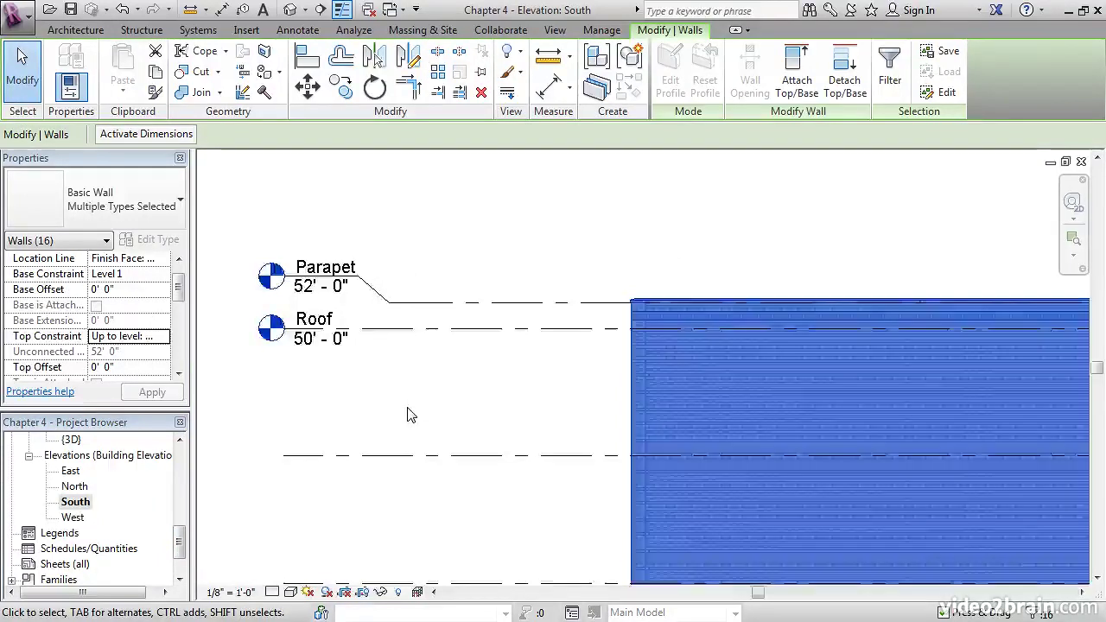
{"action": "scroll", "coordinate": [415, 420], "scroll_direction": "down", "scroll_amount": 6}
{"action": "middle_click_drag", "start_coordinate": [663, 432], "coordinate": [600, 459]}
{"action": "scroll", "coordinate": [641, 449], "scroll_direction": "up", "scroll_amount": 3}
{"action": "scroll", "coordinate": [641, 449], "scroll_direction": "down", "scroll_amount": 3}
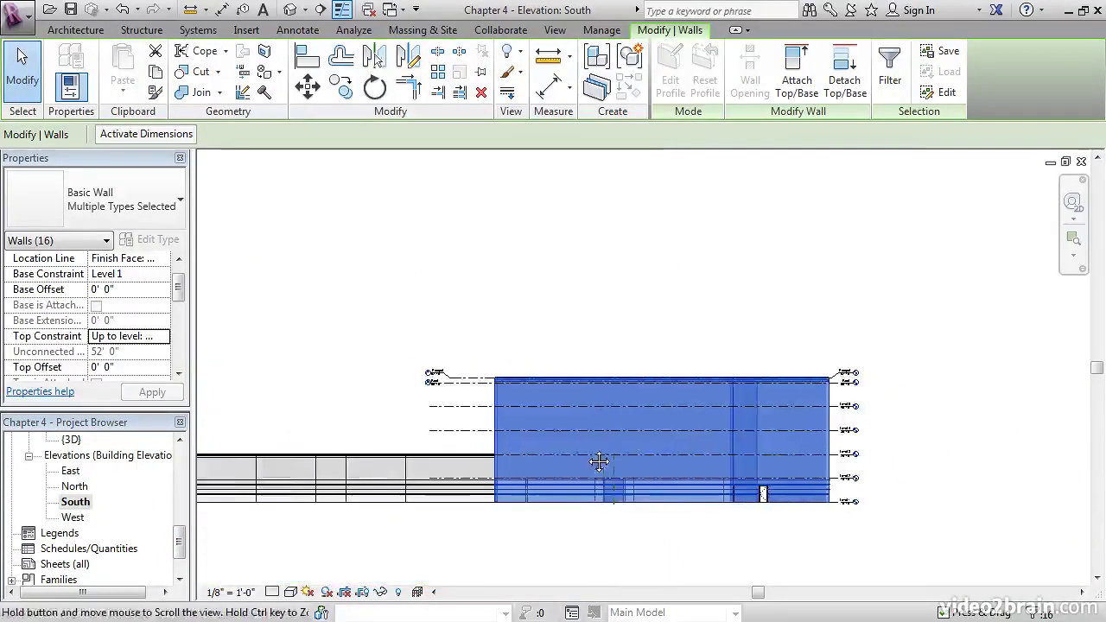
{"action": "middle_click_drag", "start_coordinate": [380, 450], "coordinate": [499, 446]}
{"action": "middle_click_drag", "start_coordinate": [484, 491], "coordinate": [548, 475]}
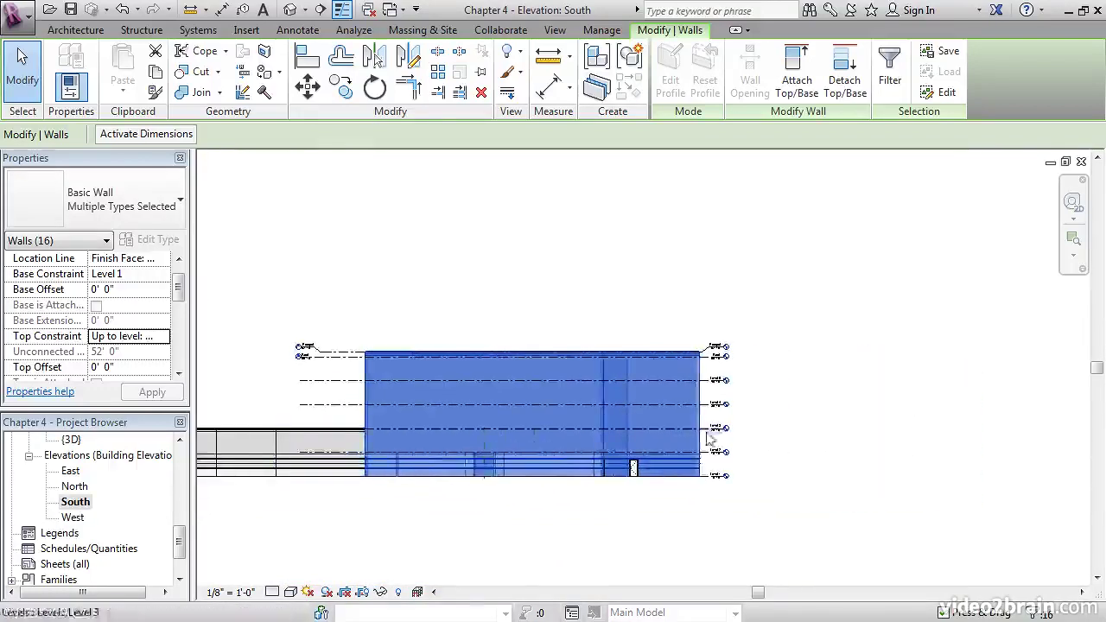
{"action": "scroll", "coordinate": [759, 385], "scroll_direction": "up", "scroll_amount": 4}
{"action": "scroll", "coordinate": [759, 385], "scroll_direction": "up", "scroll_amount": 2}
{"action": "scroll", "coordinate": [708, 406], "scroll_direction": "down", "scroll_amount": 1}
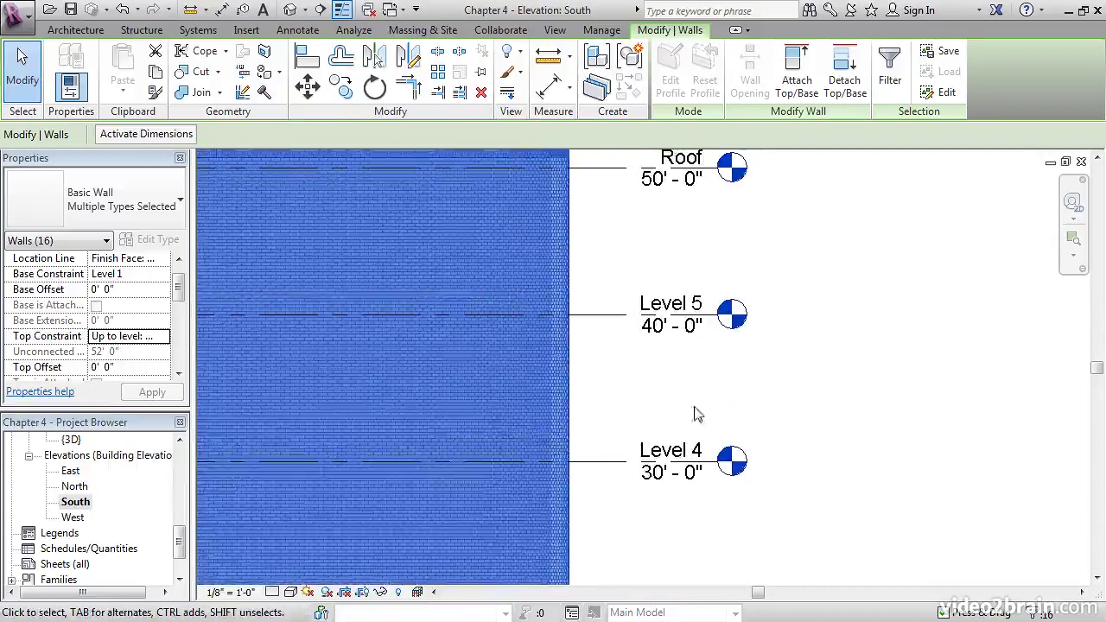
Clear the wall selection and create a new level offset 4' 0" above Level 4 by picking its line
{"action": "left_click", "coordinate": [760, 398]}
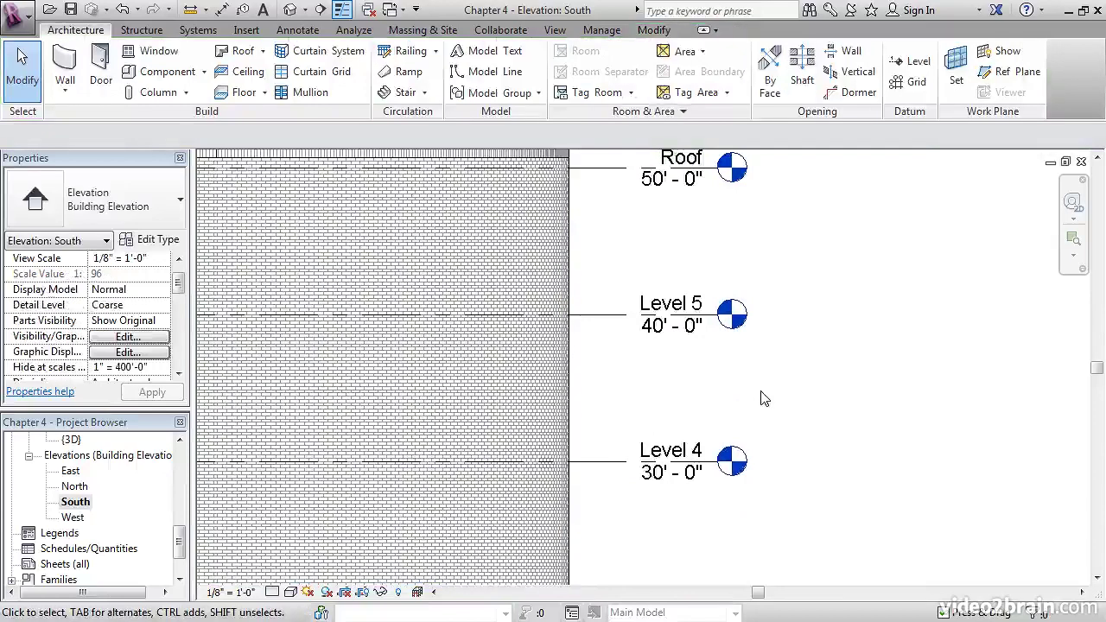
{"action": "right_click", "coordinate": [611, 463]}
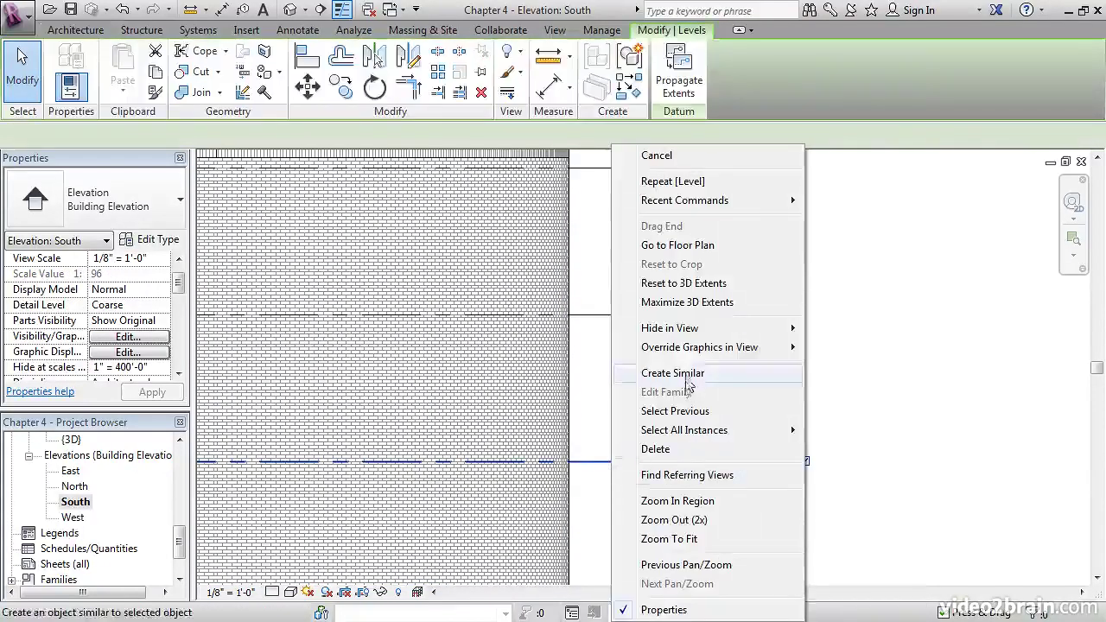
{"action": "left_click", "coordinate": [683, 373]}
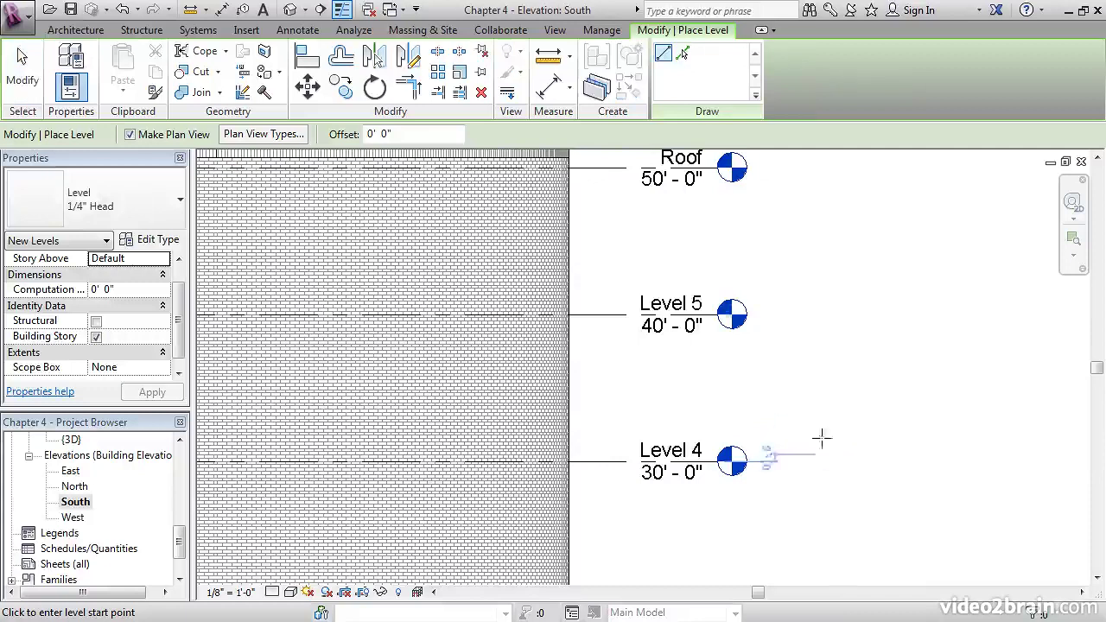
{"action": "left_click", "coordinate": [684, 54]}
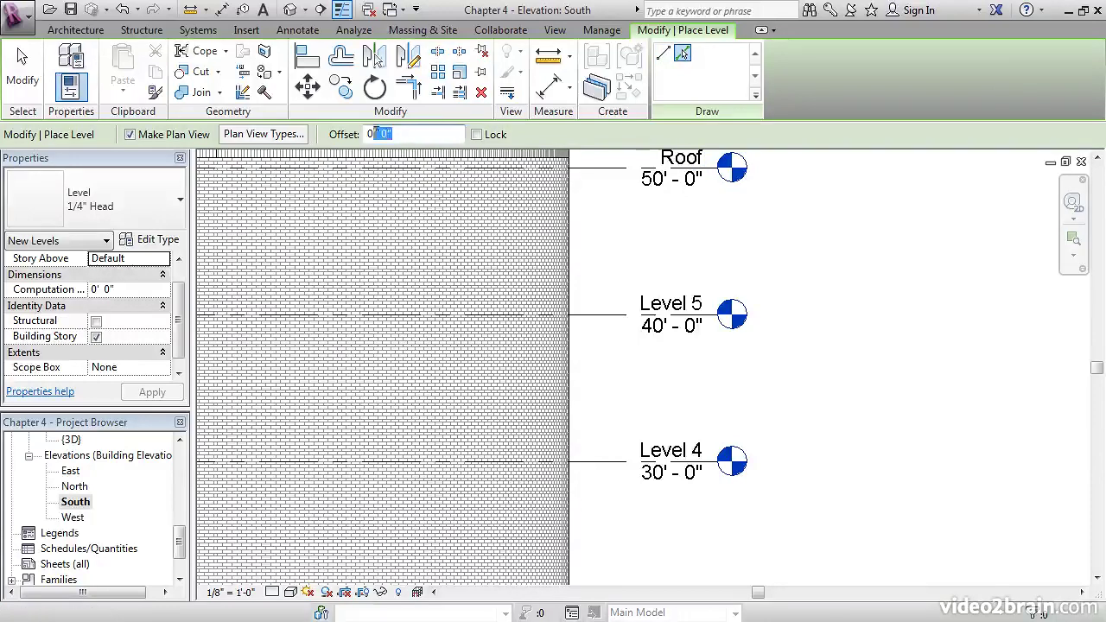
{"action": "type", "text": "4"}
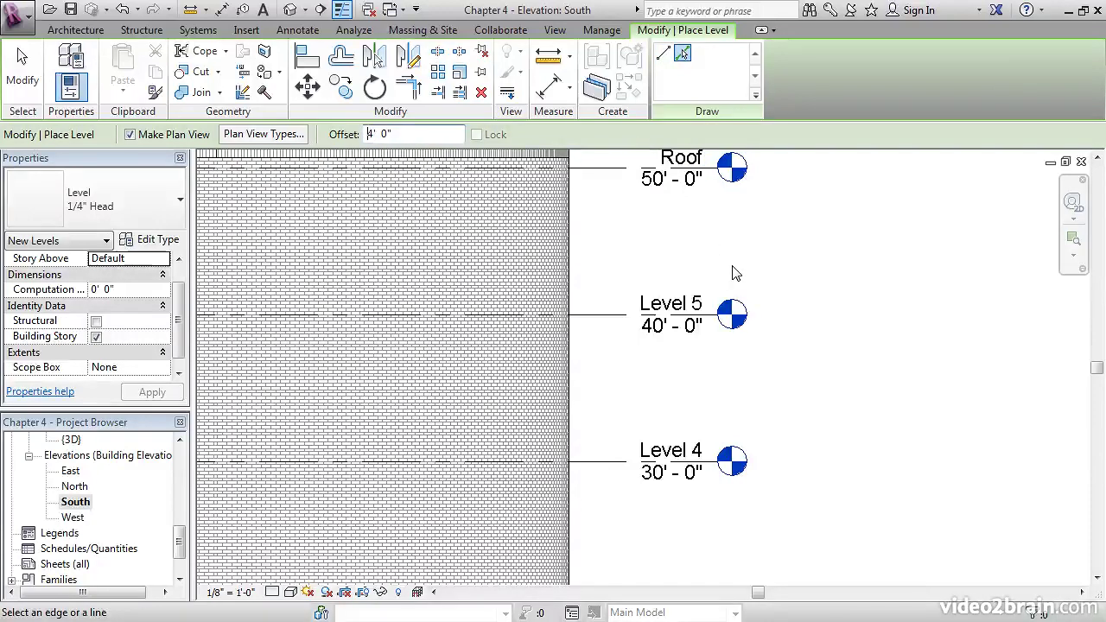
{"action": "left_click", "coordinate": [602, 463]}
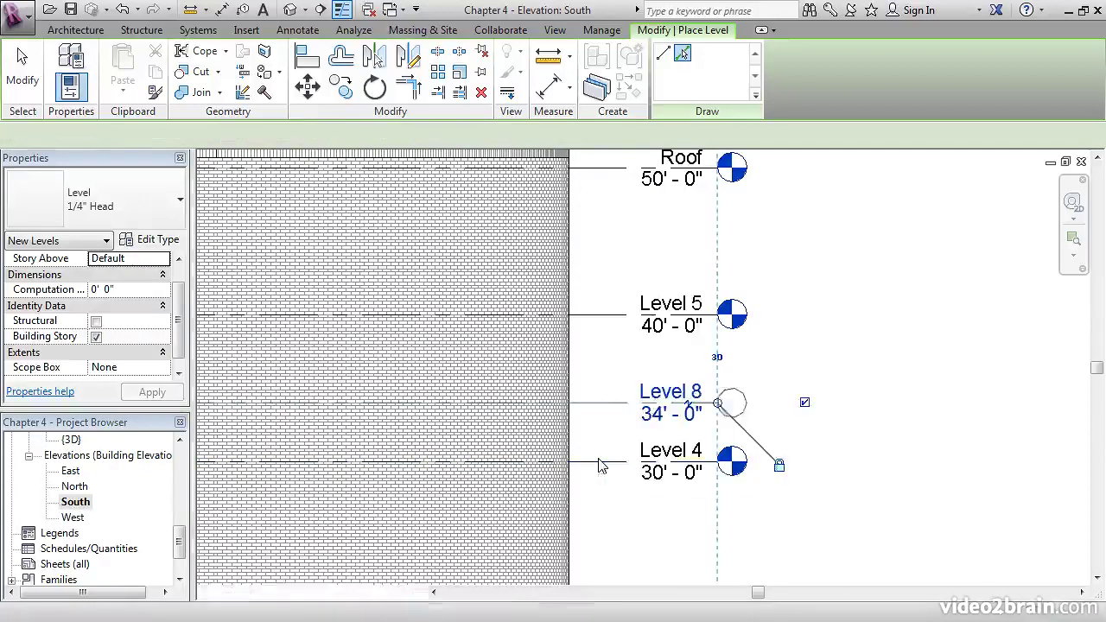
{"action": "key", "text": "Escape"}
{"action": "key", "text": "Escape"}
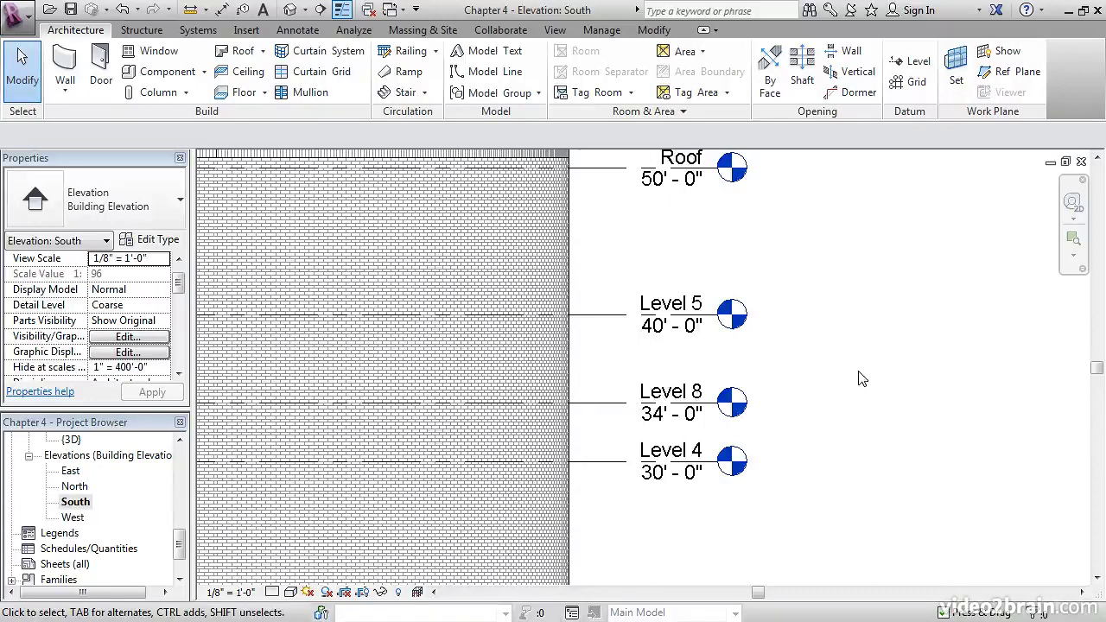
Create another level offset 2' 0" above Level 4 by picking Level 4's line
{"action": "right_click", "coordinate": [605, 464]}
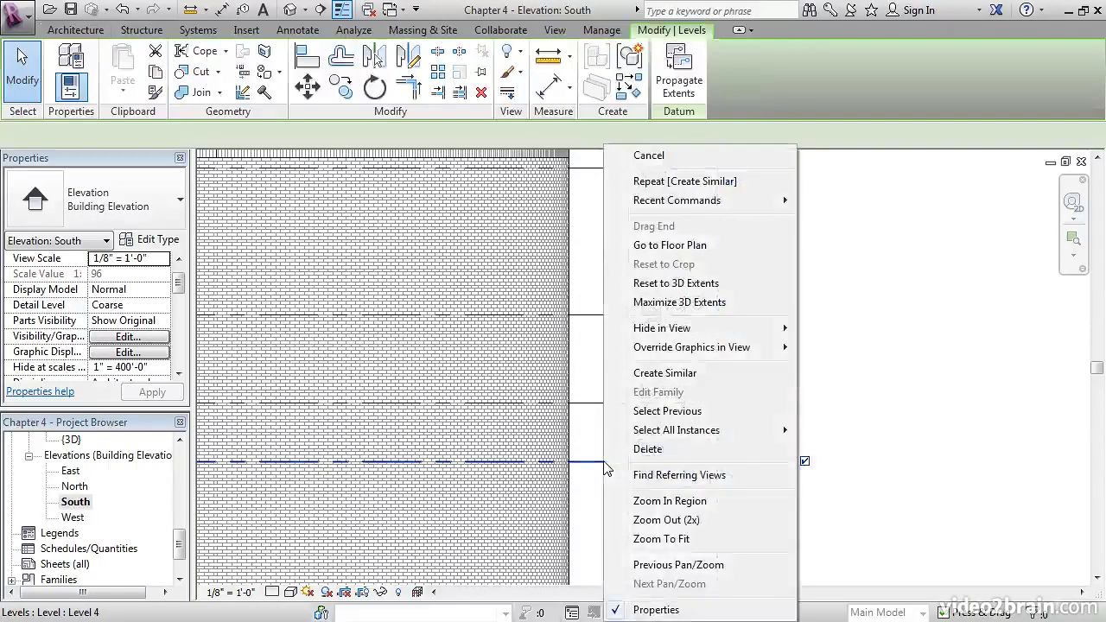
{"action": "left_click", "coordinate": [683, 372]}
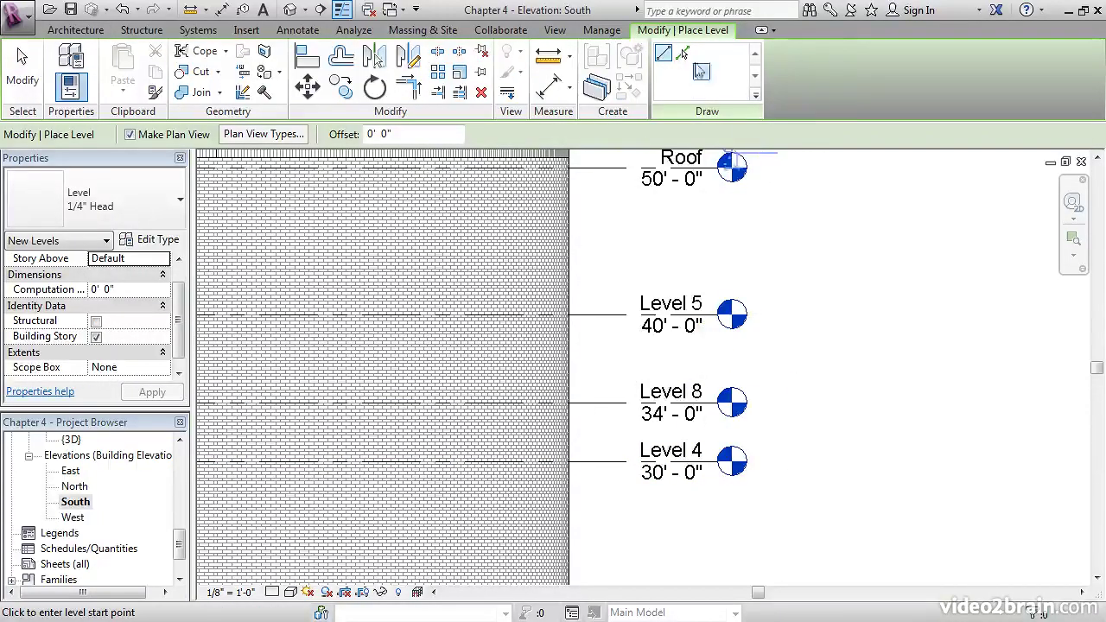
{"action": "left_click", "coordinate": [682, 53]}
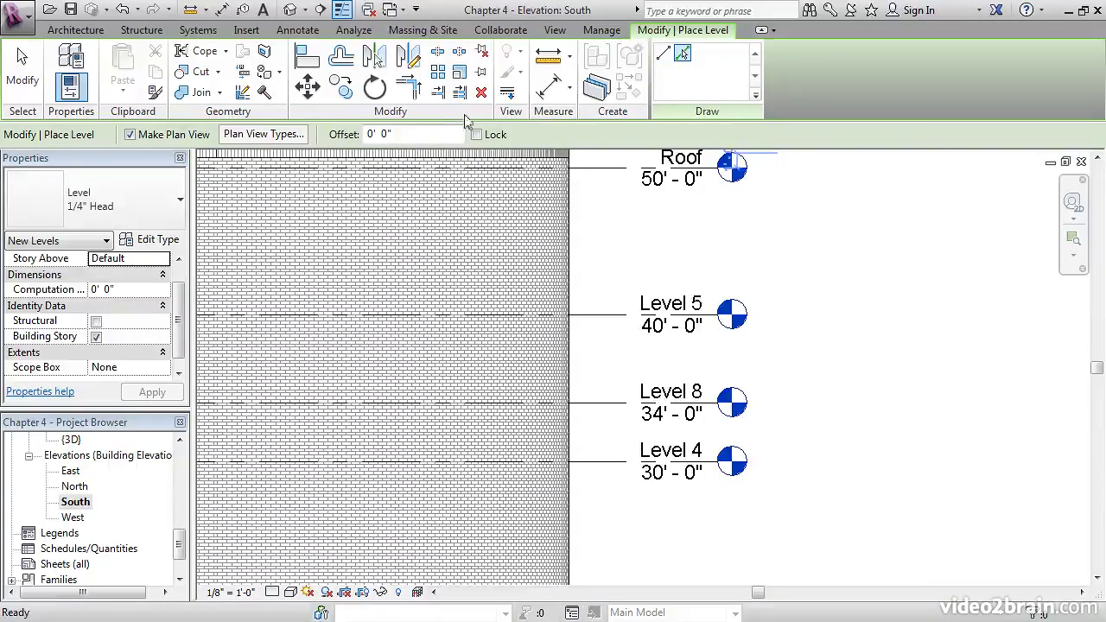
{"action": "left_click_drag", "start_coordinate": [403, 135], "coordinate": [363, 137]}
{"action": "type", "text": "2"}
{"action": "key", "text": "Return"}
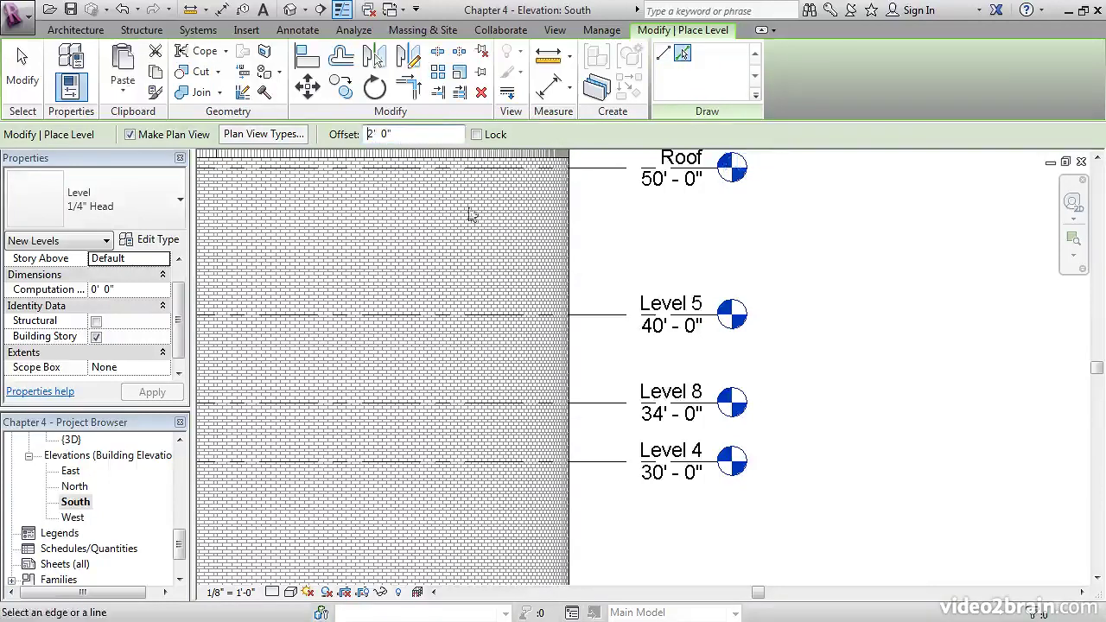
{"action": "left_click", "coordinate": [608, 467]}
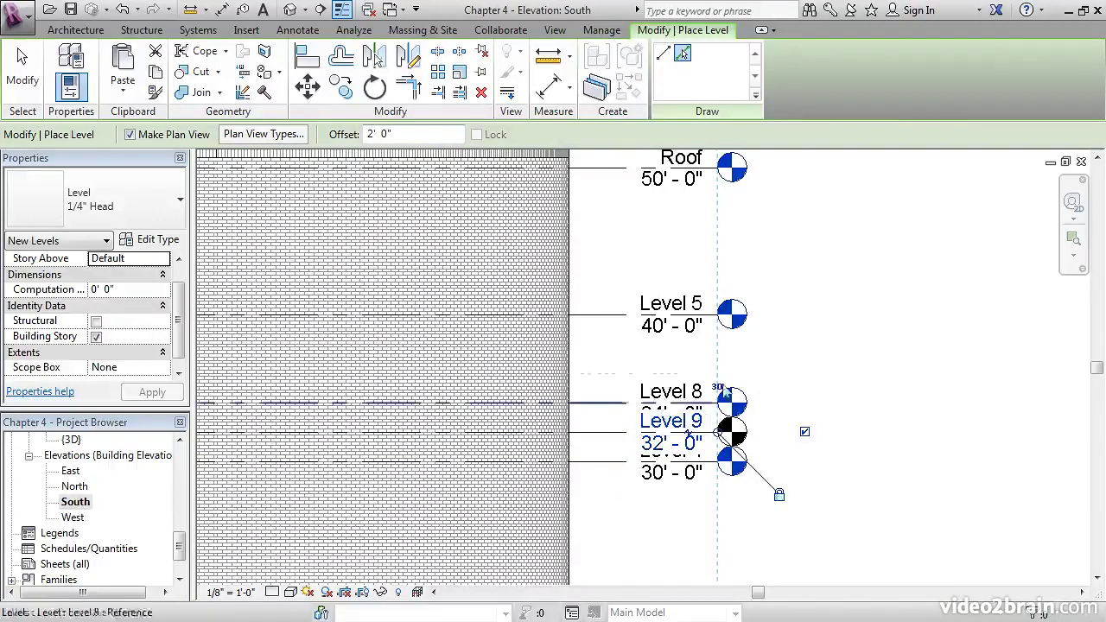
{"action": "key", "text": "Escape"}
{"action": "key", "text": "Escape"}
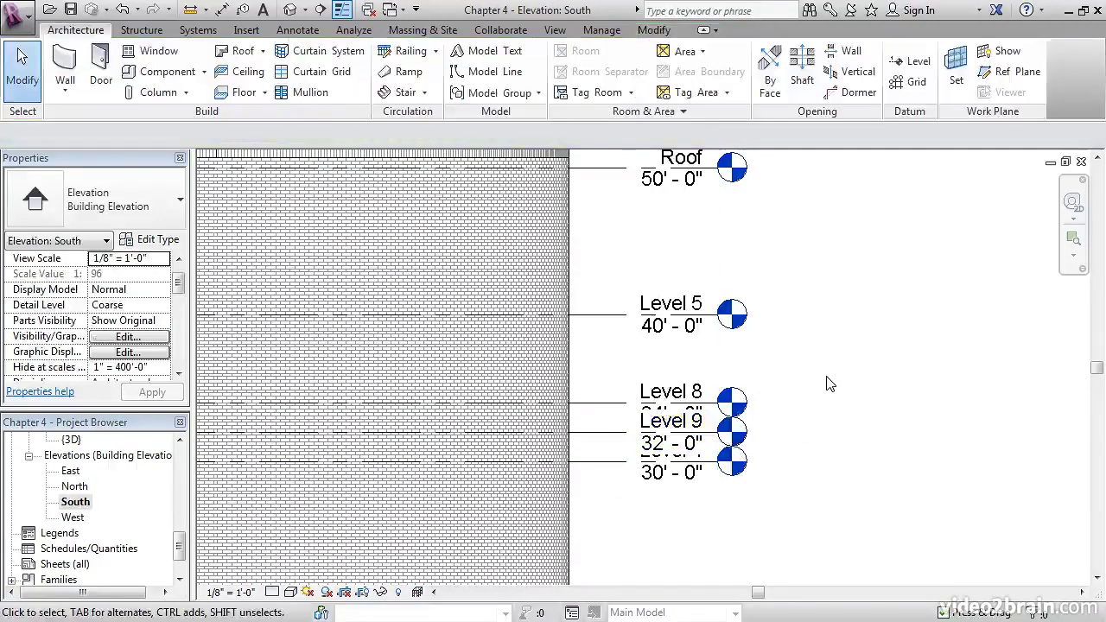
Hide the level heads of the 34' and 32' levels at the east end of the South elevation
{"action": "left_click", "coordinate": [607, 412]}
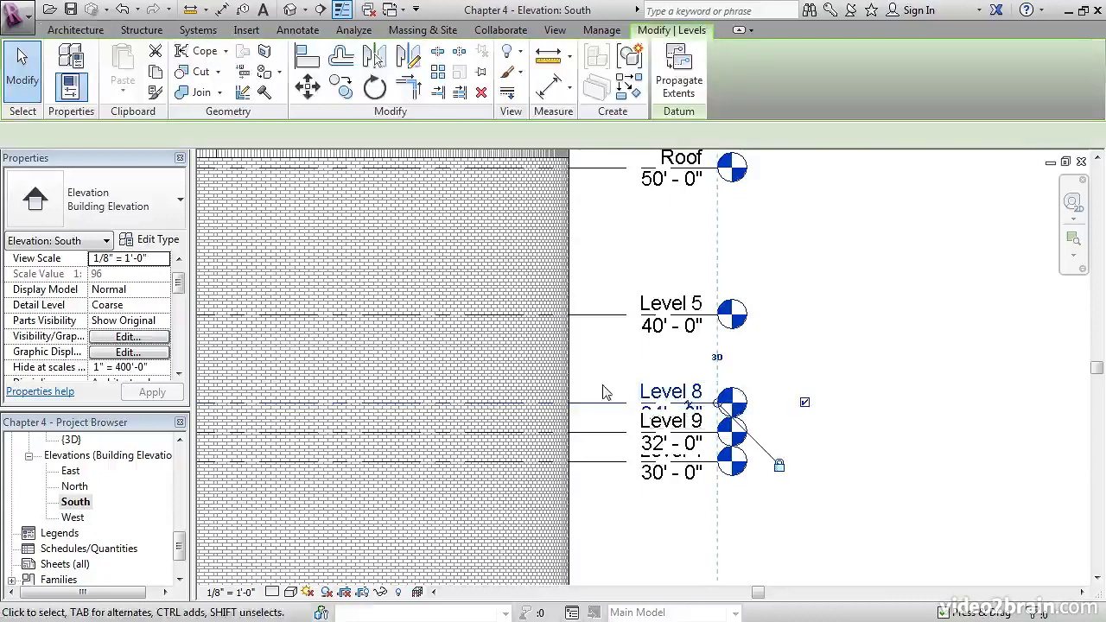
{"action": "left_click", "coordinate": [804, 403]}
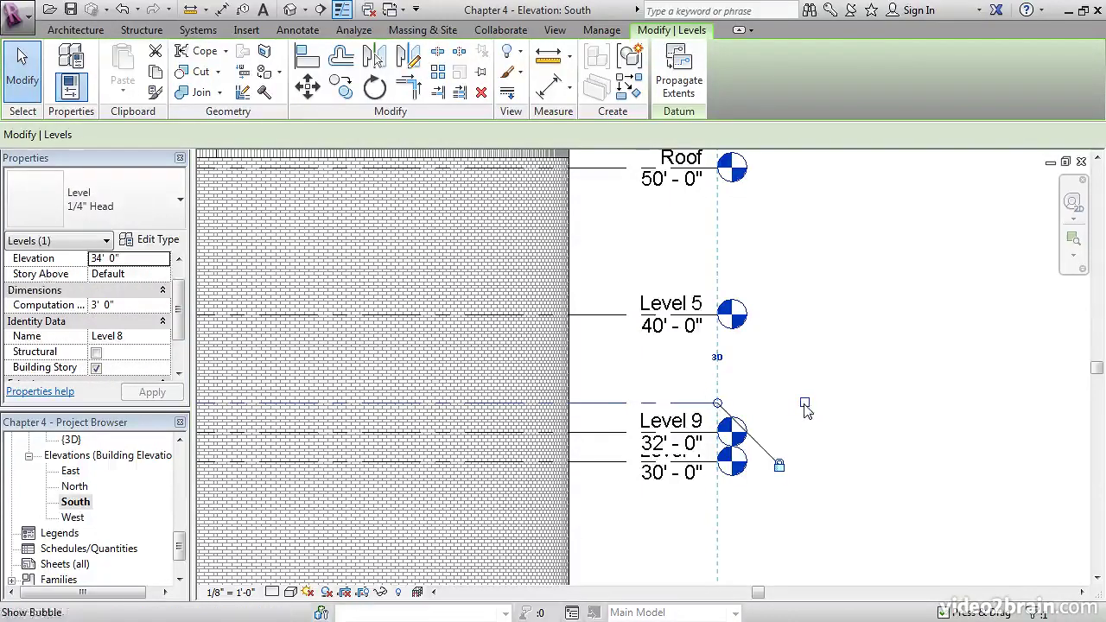
{"action": "left_click", "coordinate": [614, 436]}
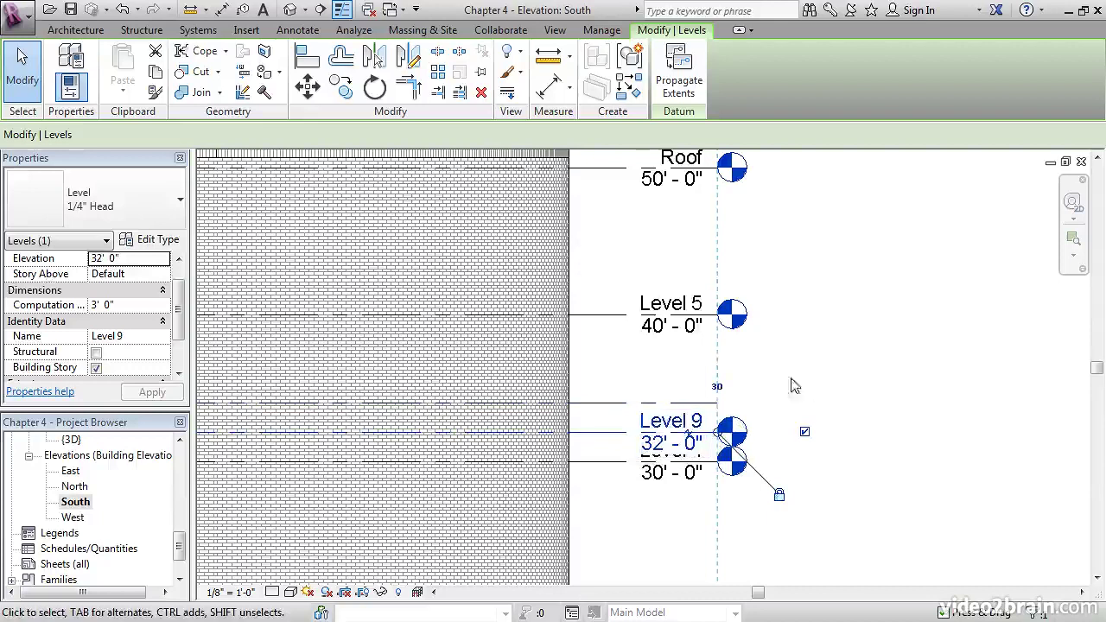
{"action": "left_click", "coordinate": [805, 432]}
Show the level head of the 34' level at its west end
{"action": "middle_click_drag", "start_coordinate": [599, 403], "coordinate": [809, 388]}
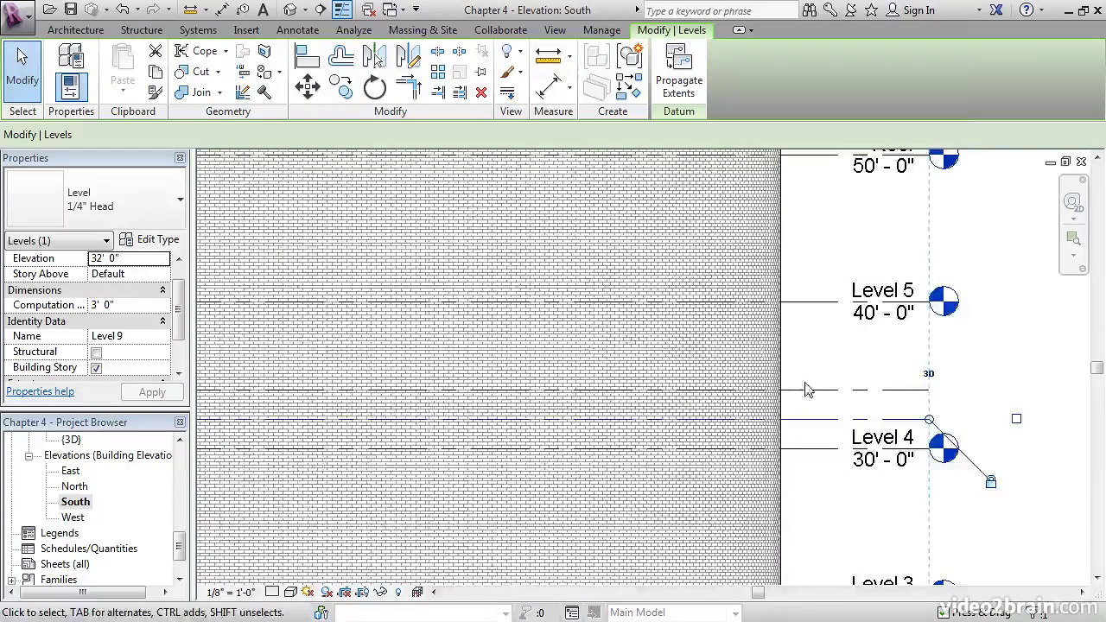
{"action": "scroll", "coordinate": [802, 389], "scroll_direction": "down", "scroll_amount": 3}
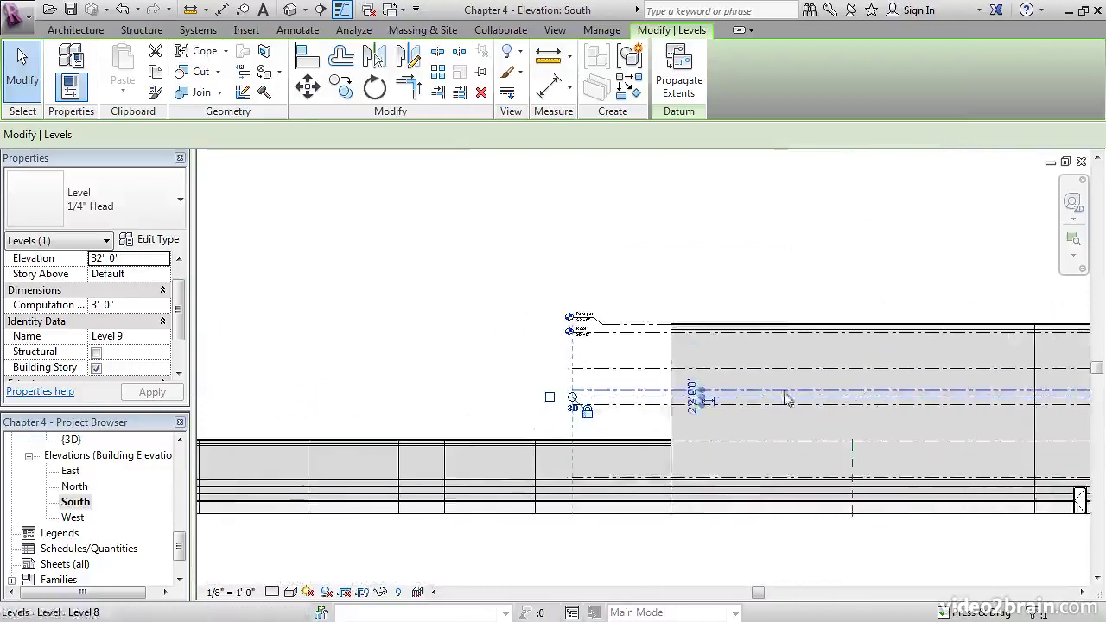
{"action": "scroll", "coordinate": [525, 399], "scroll_direction": "up", "scroll_amount": 3}
{"action": "left_click", "coordinate": [551, 406]}
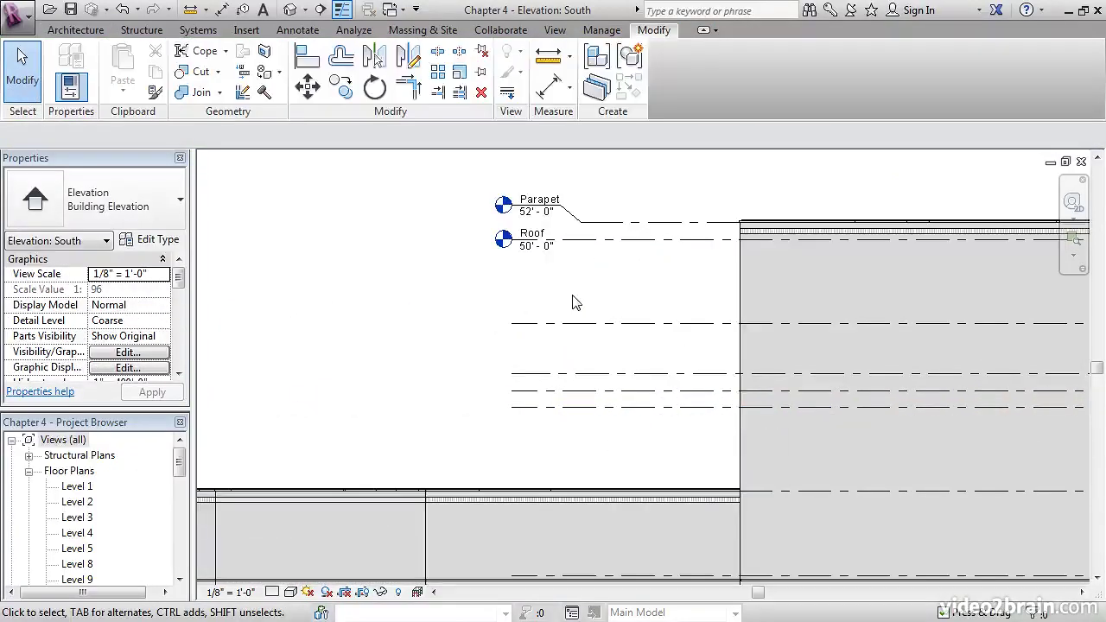
{"action": "left_click", "coordinate": [548, 375]}
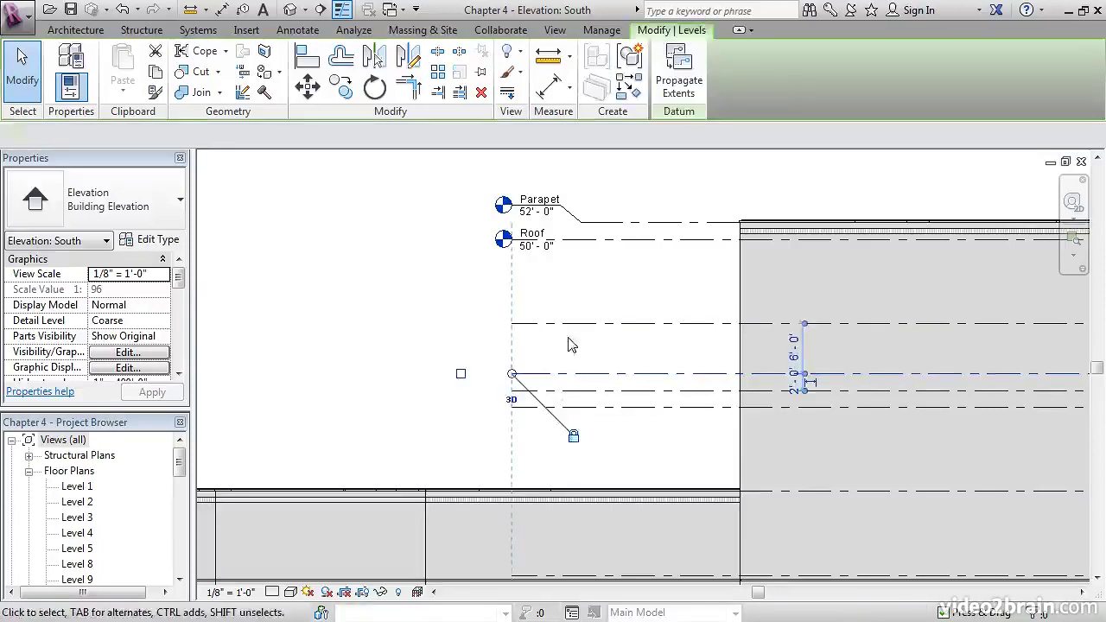
{"action": "left_click", "coordinate": [460, 375]}
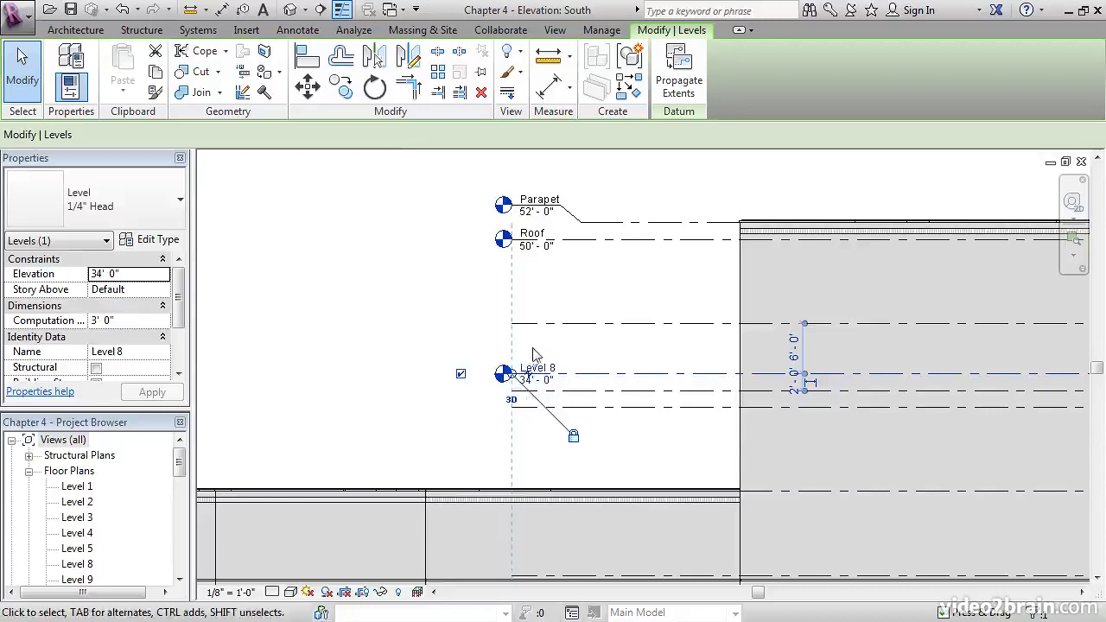
Rename the 34' level as West Parapet and rename its corresponding views too
{"action": "scroll", "coordinate": [528, 363], "scroll_direction": "up", "scroll_amount": 5}
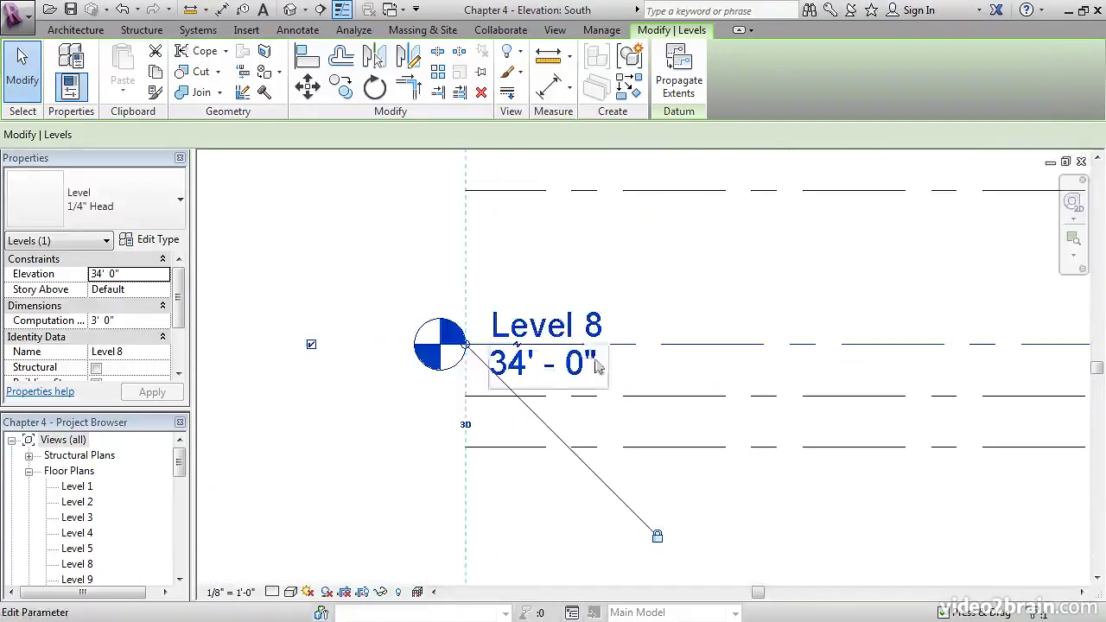
{"action": "left_click", "coordinate": [559, 330]}
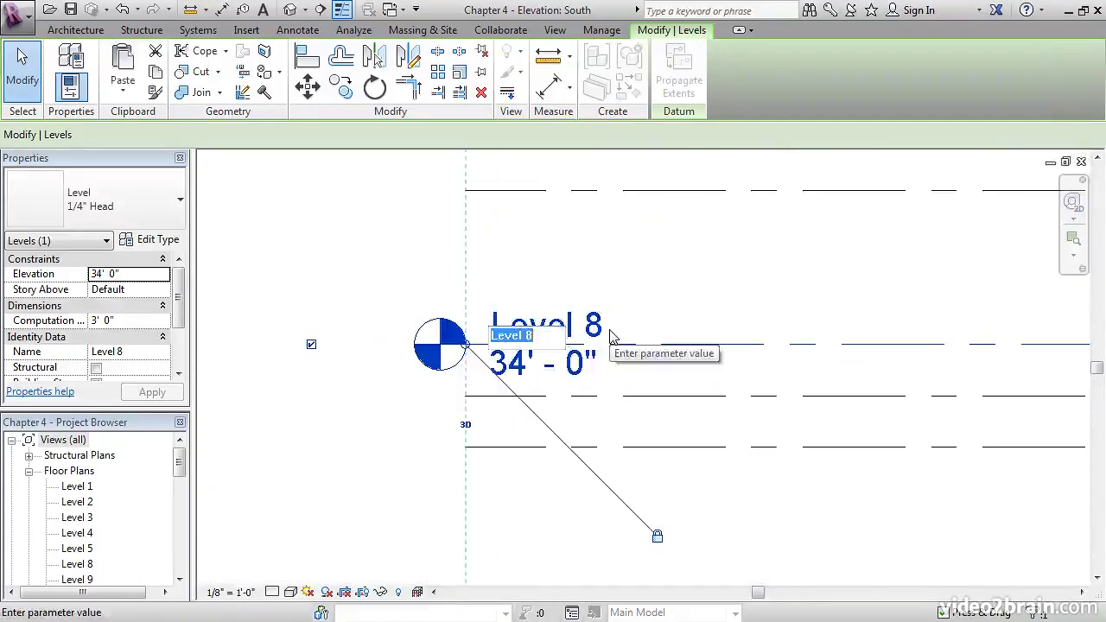
{"action": "type", "text": "West P"}
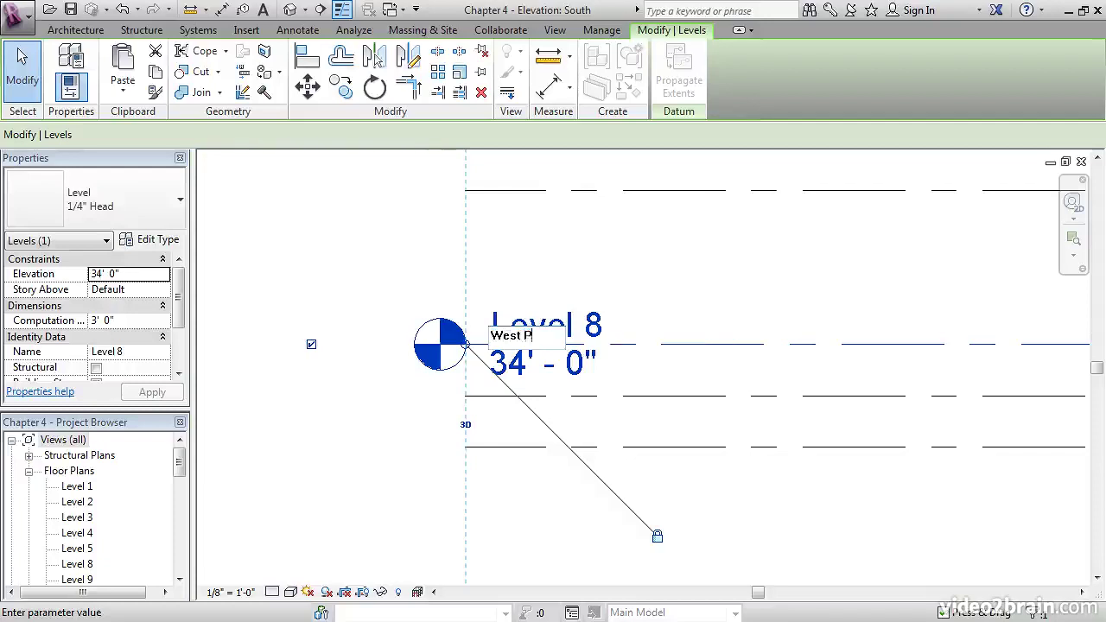
{"action": "type", "text": "arapet"}
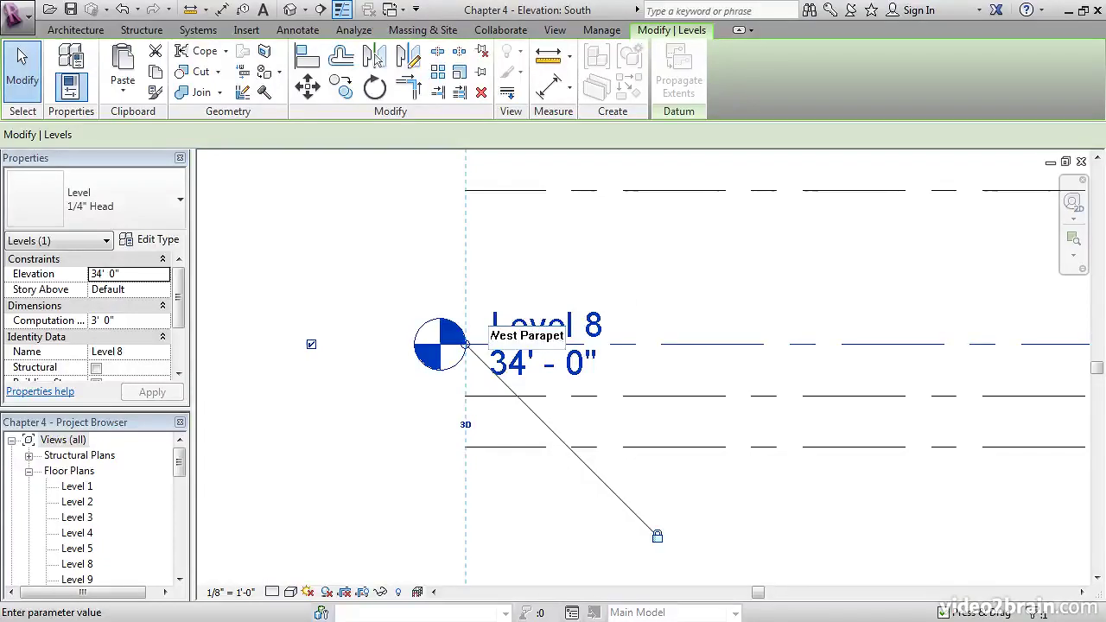
{"action": "key", "text": "Return"}
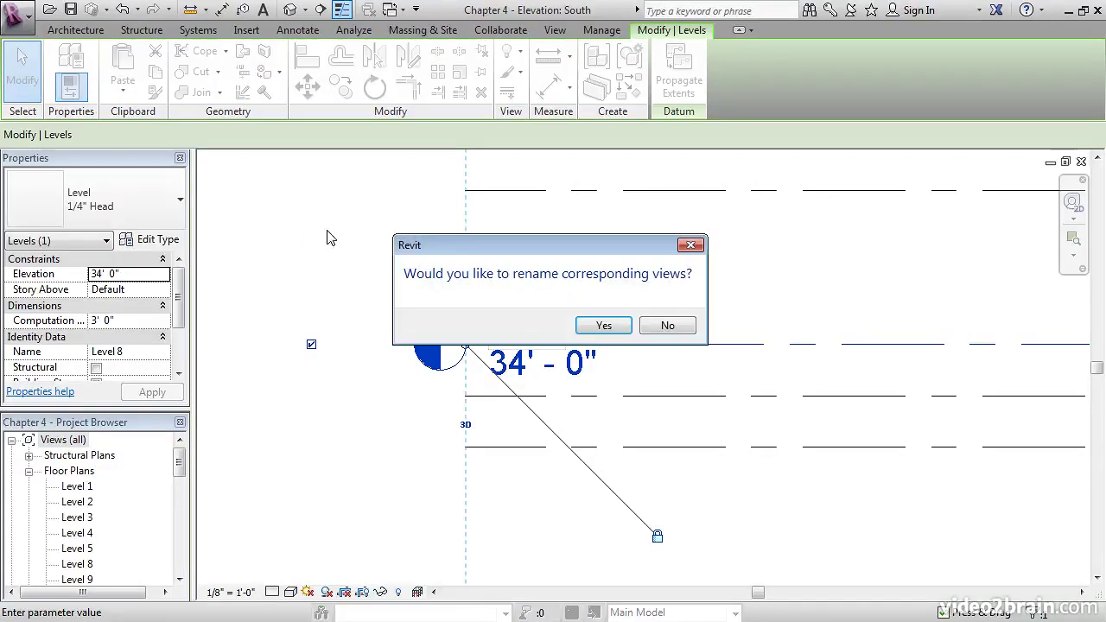
{"action": "left_click_drag", "start_coordinate": [471, 249], "coordinate": [417, 192]}
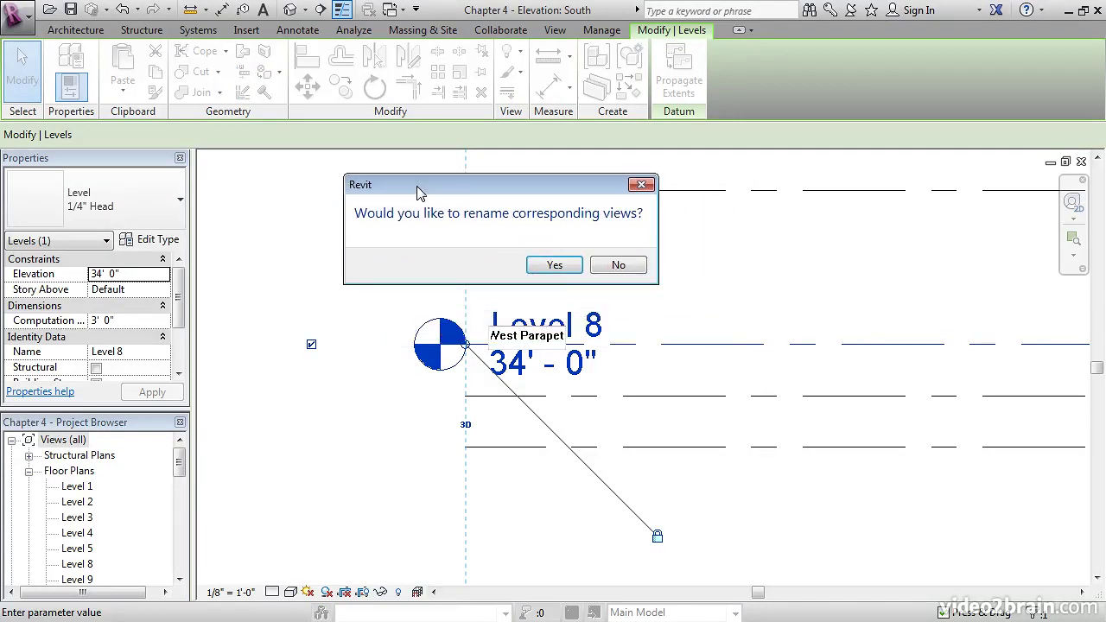
{"action": "left_click", "coordinate": [556, 266]}
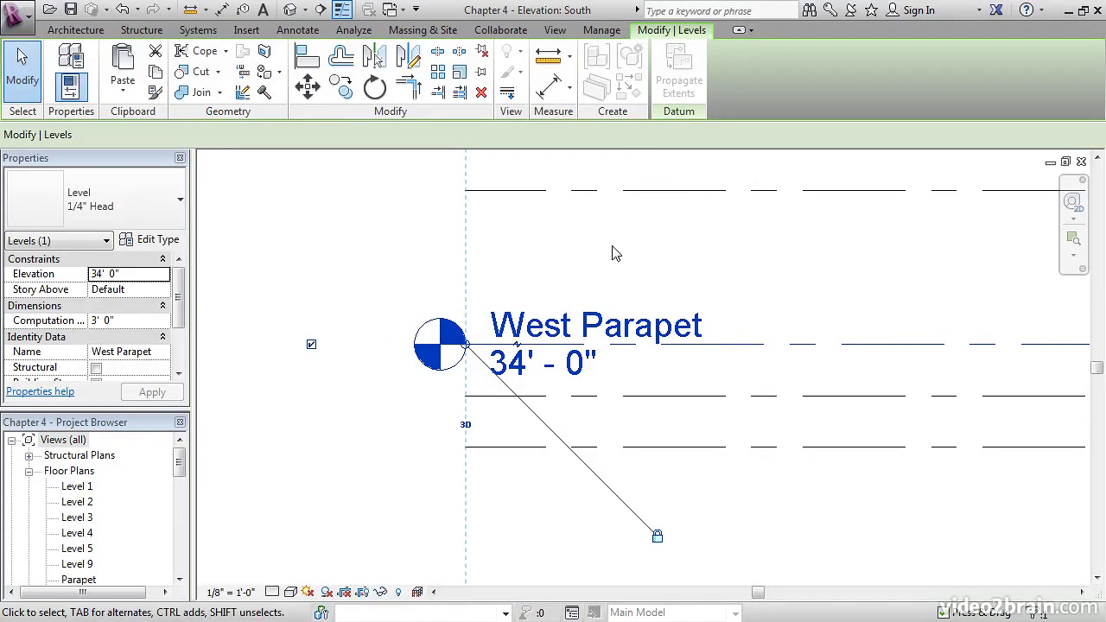
Add an elbow to the West Parapet level line and shift its head upward, clear of the level below
{"action": "left_click", "coordinate": [516, 345]}
{"action": "left_click_drag", "start_coordinate": [516, 406], "coordinate": [510, 301]}
{"action": "left_click_drag", "start_coordinate": [567, 344], "coordinate": [673, 343]}
{"action": "left_click_drag", "start_coordinate": [516, 288], "coordinate": [615, 288]}
{"action": "left_click", "coordinate": [575, 503]}
{"action": "mouse_move", "coordinate": [577, 504]}
{"action": "middle_mouse_down"}
{"action": "mouse_move", "coordinate": [600, 481]}
{"action": "mouse_move", "coordinate": [585, 502]}
{"action": "middle_mouse_up"}
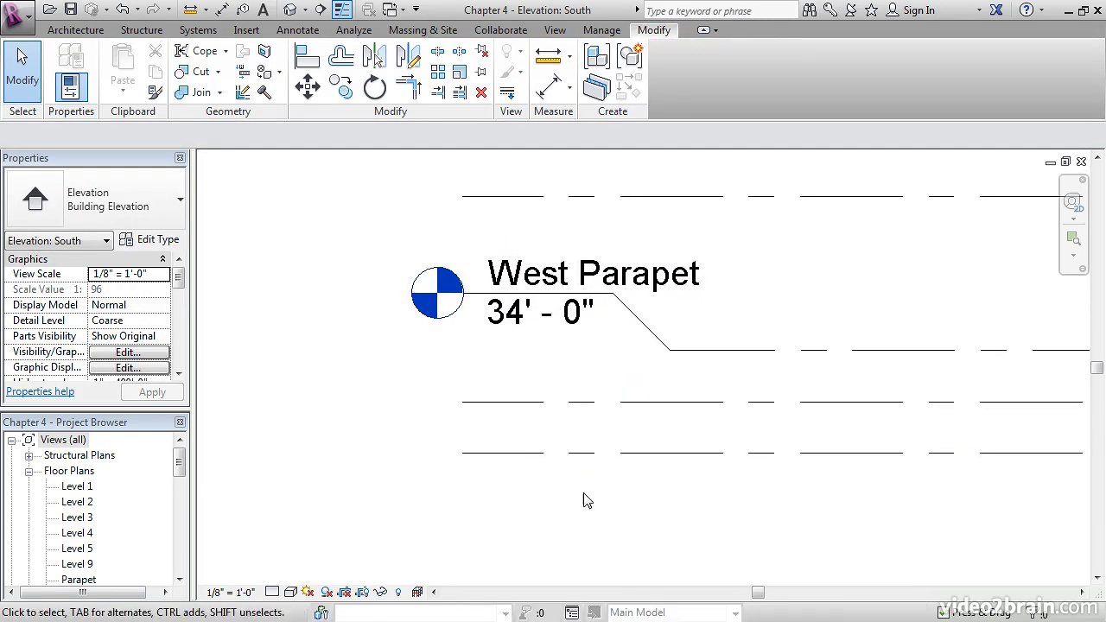
Show the 32' level's head at the west end and rename the level and its corresponding views as West Roof
{"action": "left_click", "coordinate": [588, 403]}
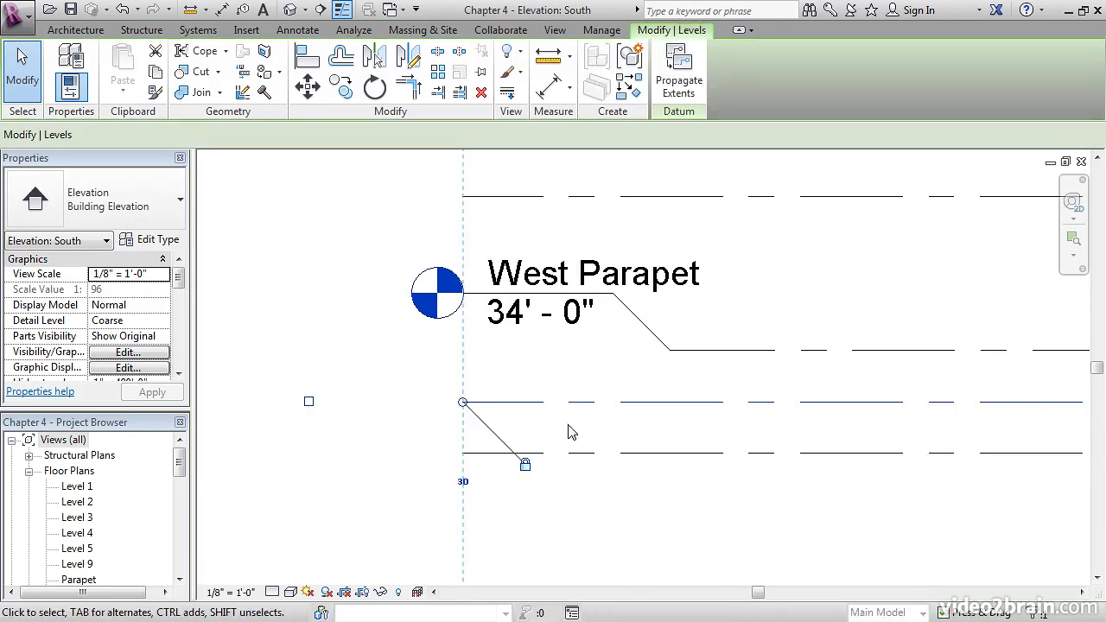
{"action": "left_click", "coordinate": [308, 402]}
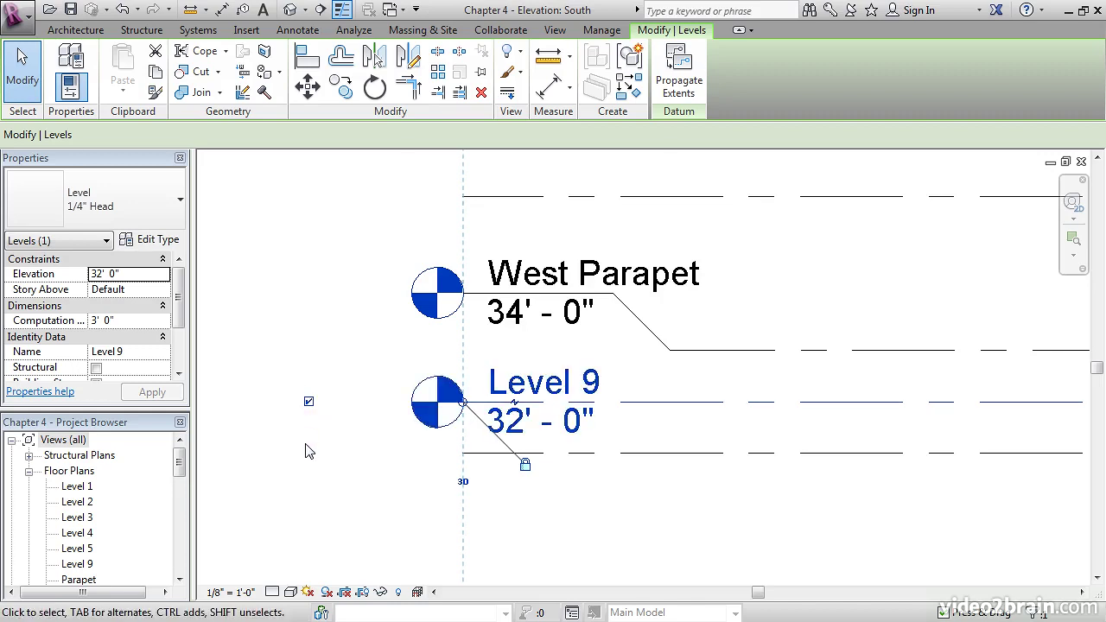
{"action": "left_click", "coordinate": [539, 385]}
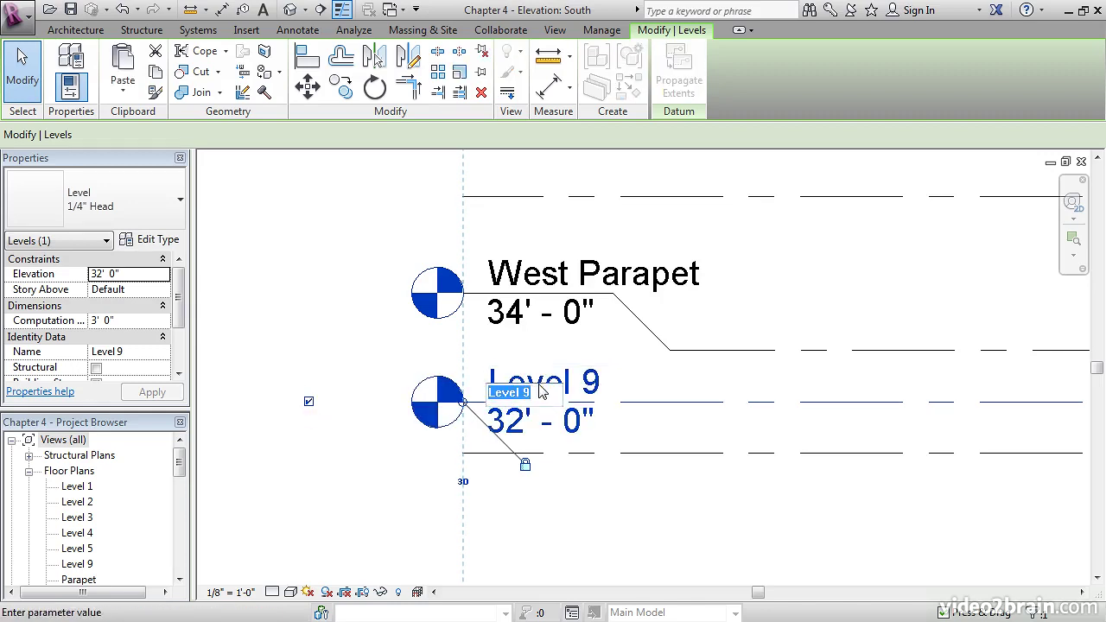
{"action": "type", "text": "West Roof"}
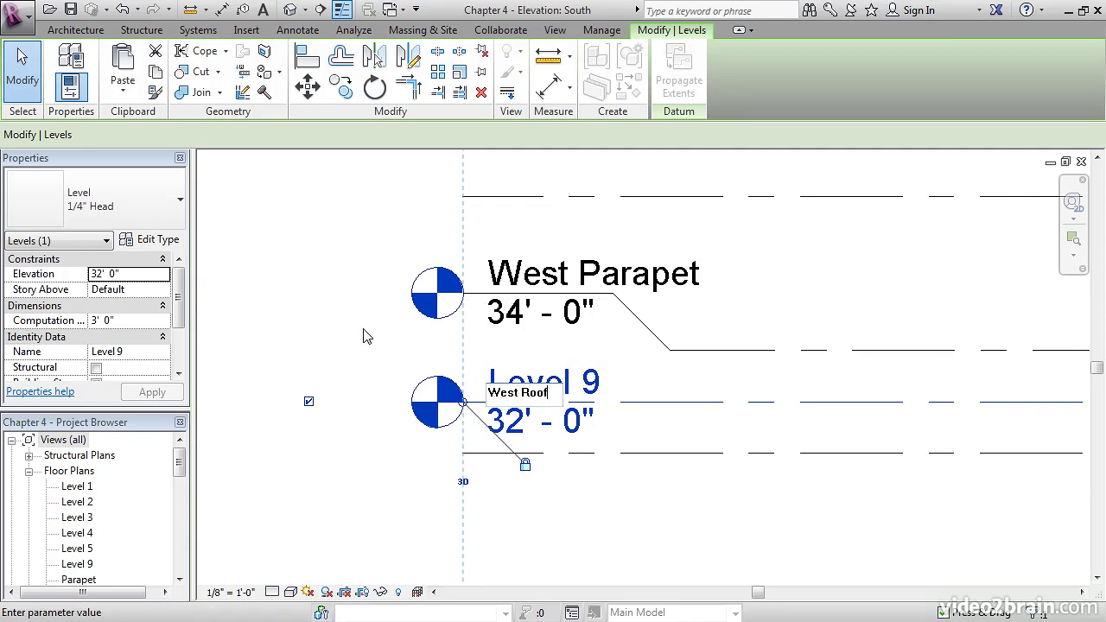
{"action": "key", "text": "Return"}
{"action": "left_click", "coordinate": [601, 326]}
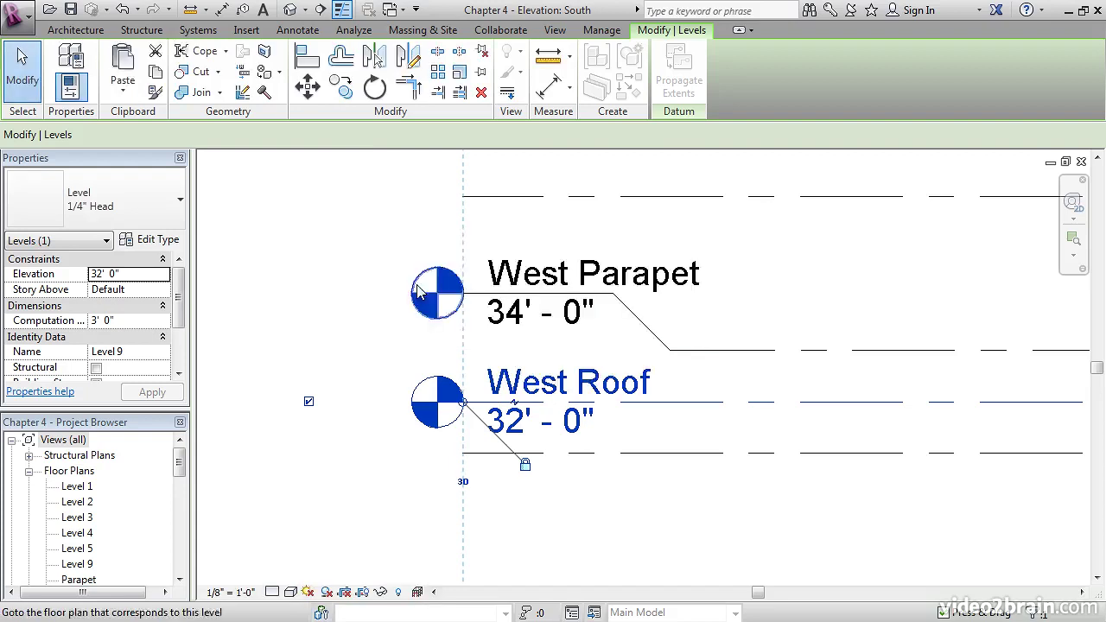
{"action": "left_click", "coordinate": [349, 328]}
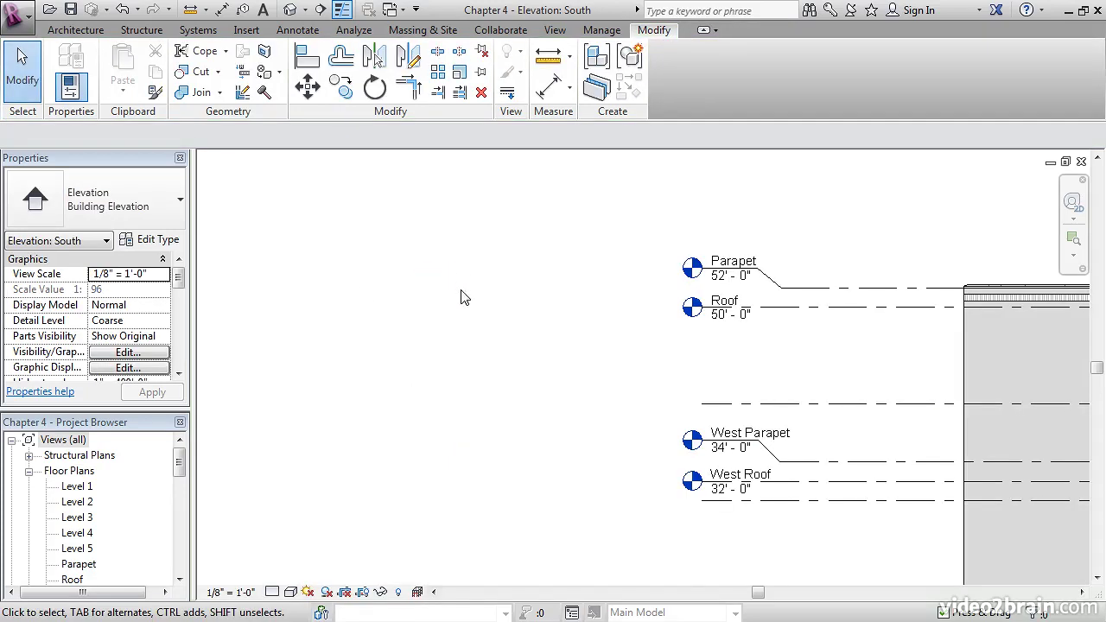
Extend the west ends of the aligned level lines past the west end of the lower wing
{"action": "left_click", "coordinate": [801, 308]}
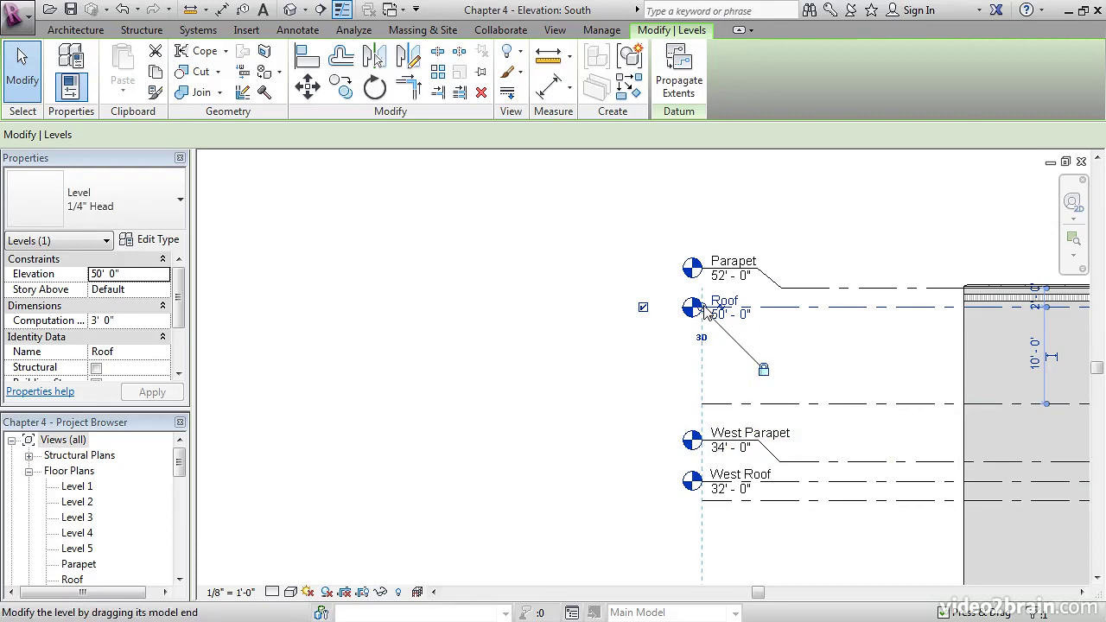
{"action": "left_click_drag", "start_coordinate": [705, 309], "coordinate": [391, 308]}
{"action": "scroll", "coordinate": [392, 308], "scroll_direction": "down", "scroll_amount": 5}
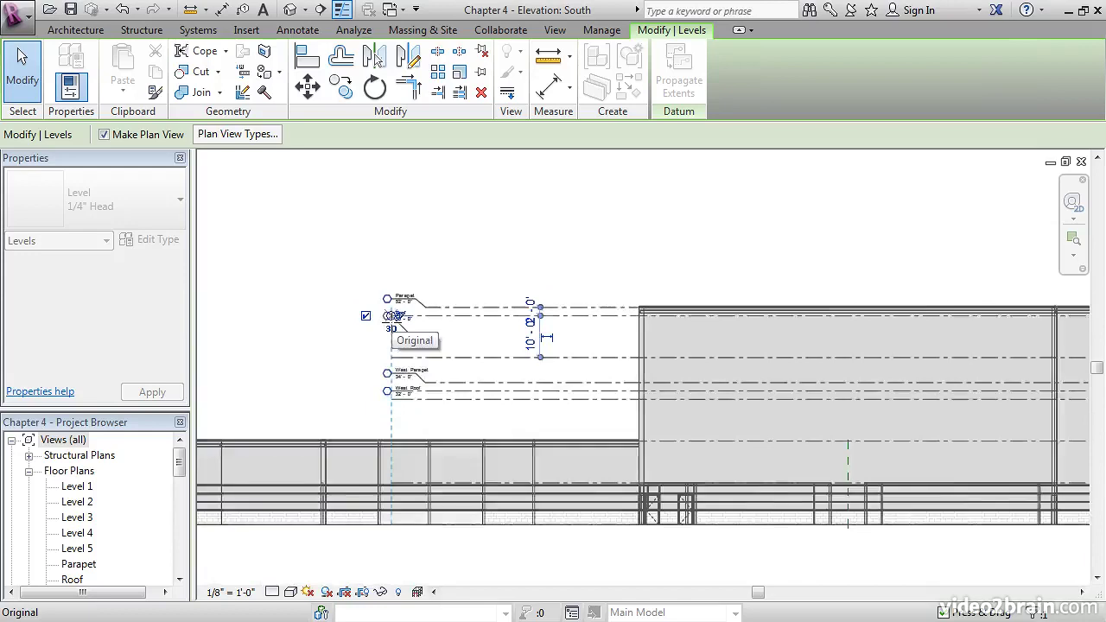
{"action": "middle_click_drag", "start_coordinate": [383, 342], "coordinate": [705, 345]}
{"action": "left_click_drag", "start_coordinate": [718, 343], "coordinate": [440, 346]}
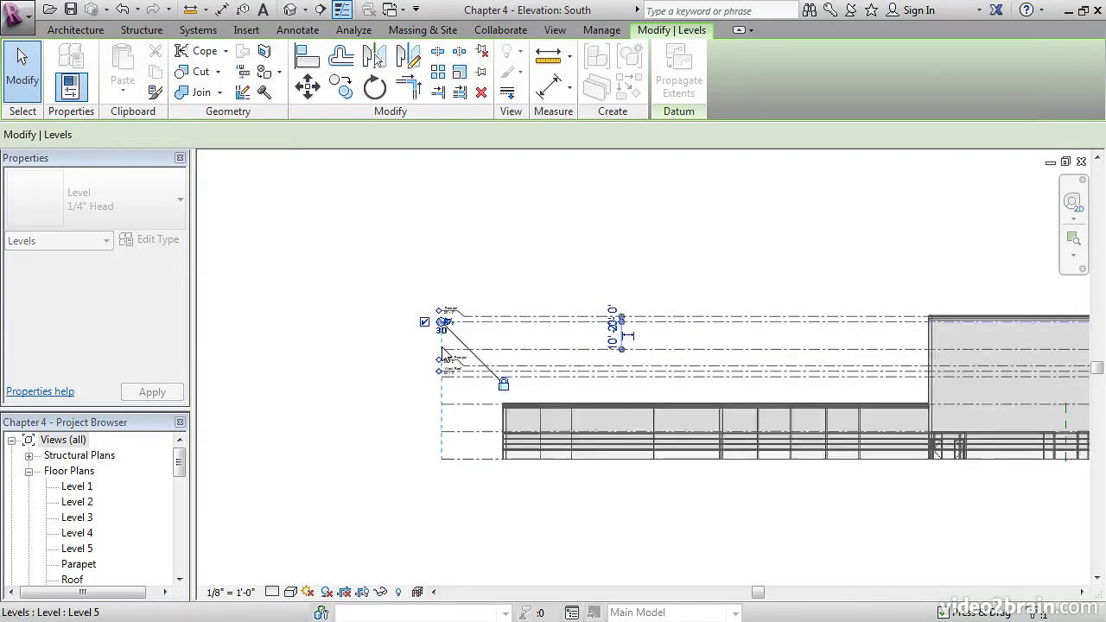
{"action": "left_click", "coordinate": [376, 396]}
Show the level heads of Level 5 and Level 4 at their west ends
{"action": "scroll", "coordinate": [427, 351], "scroll_direction": "up", "scroll_amount": 4}
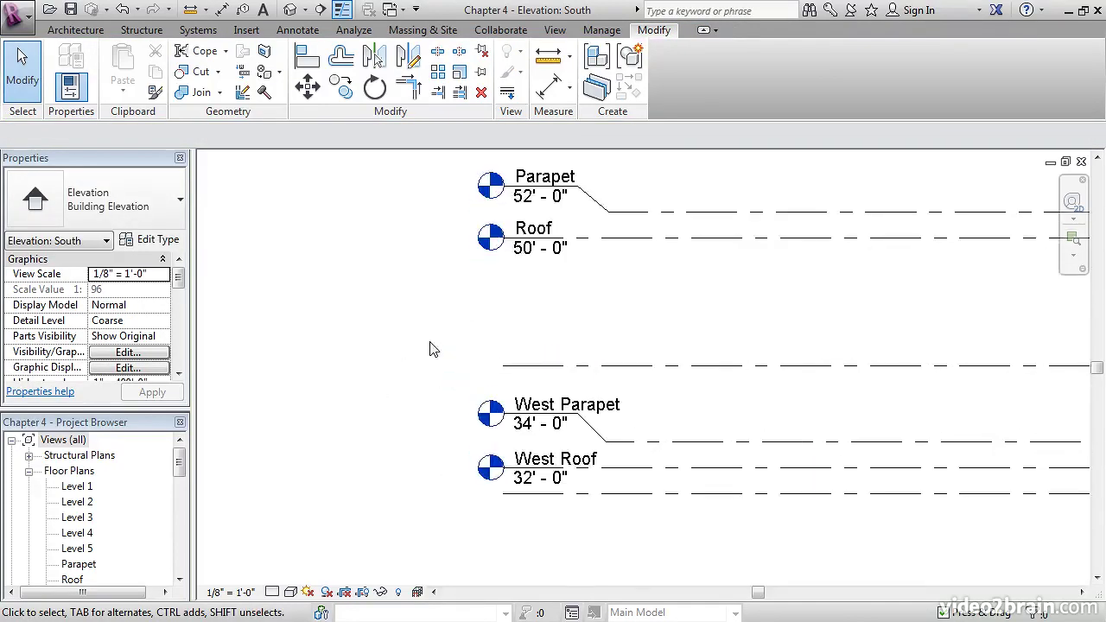
{"action": "left_click", "coordinate": [519, 364]}
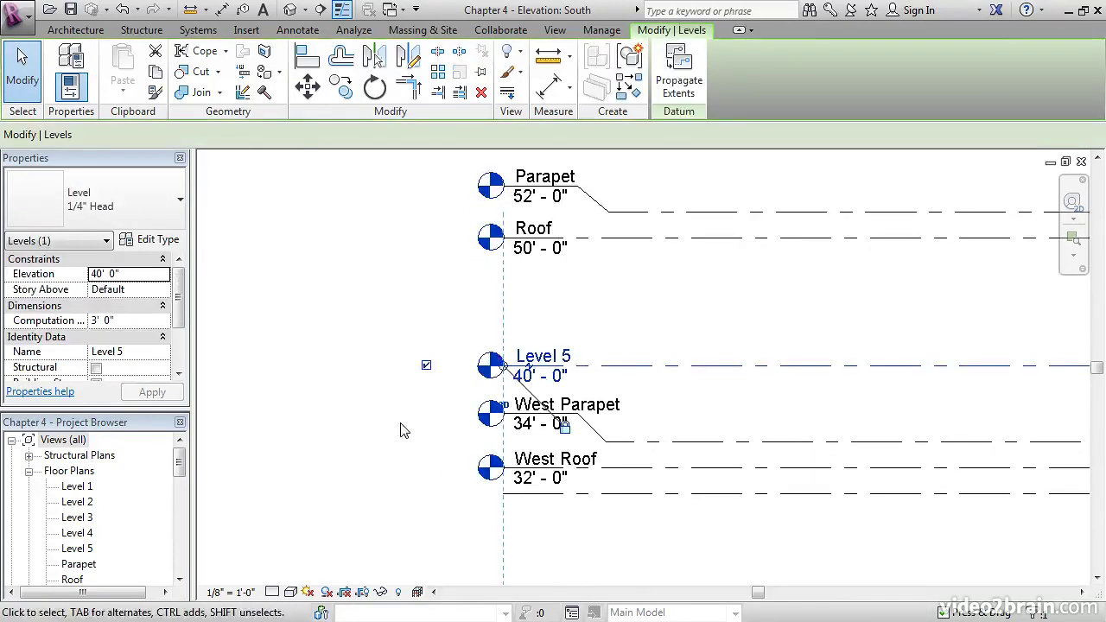
{"action": "middle_click_drag", "start_coordinate": [402, 431], "coordinate": [366, 314]}
{"action": "left_click", "coordinate": [531, 376]}
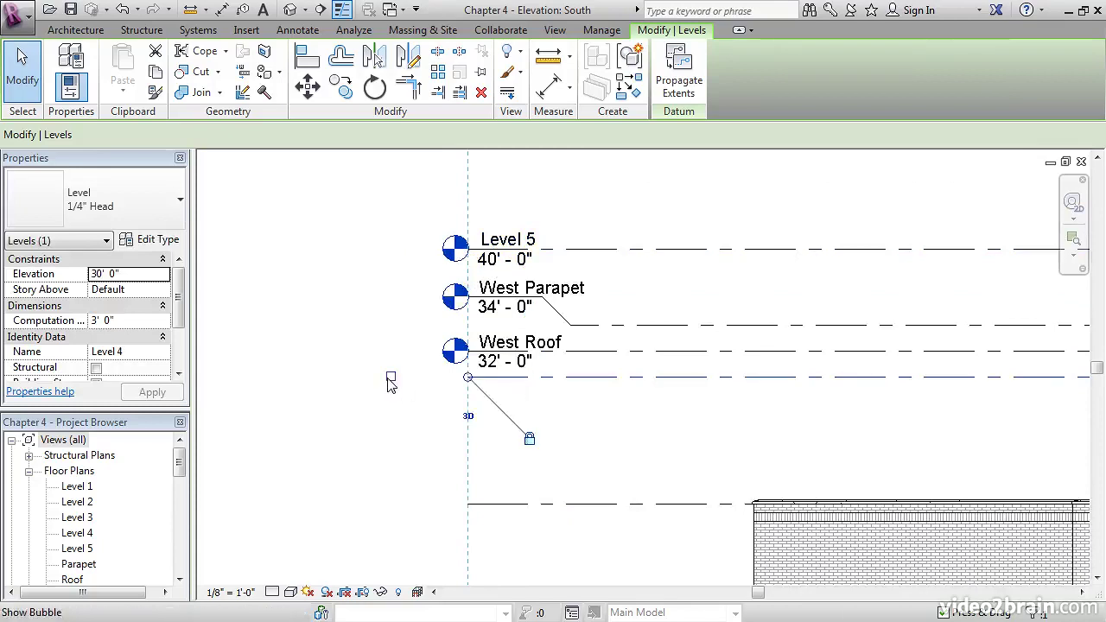
{"action": "left_click", "coordinate": [389, 378]}
Add an elbow to the Level 4 line, placing its head below West Roof, and move the bend clear of the label
{"action": "scroll", "coordinate": [548, 402], "scroll_direction": "up", "scroll_amount": 3}
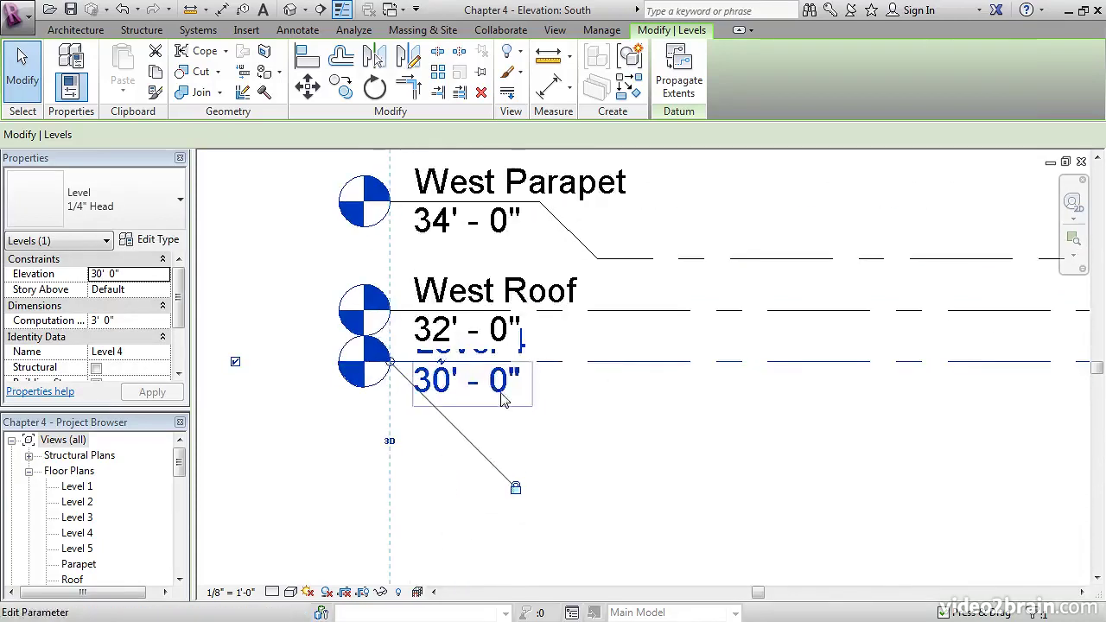
{"action": "left_click", "coordinate": [442, 362]}
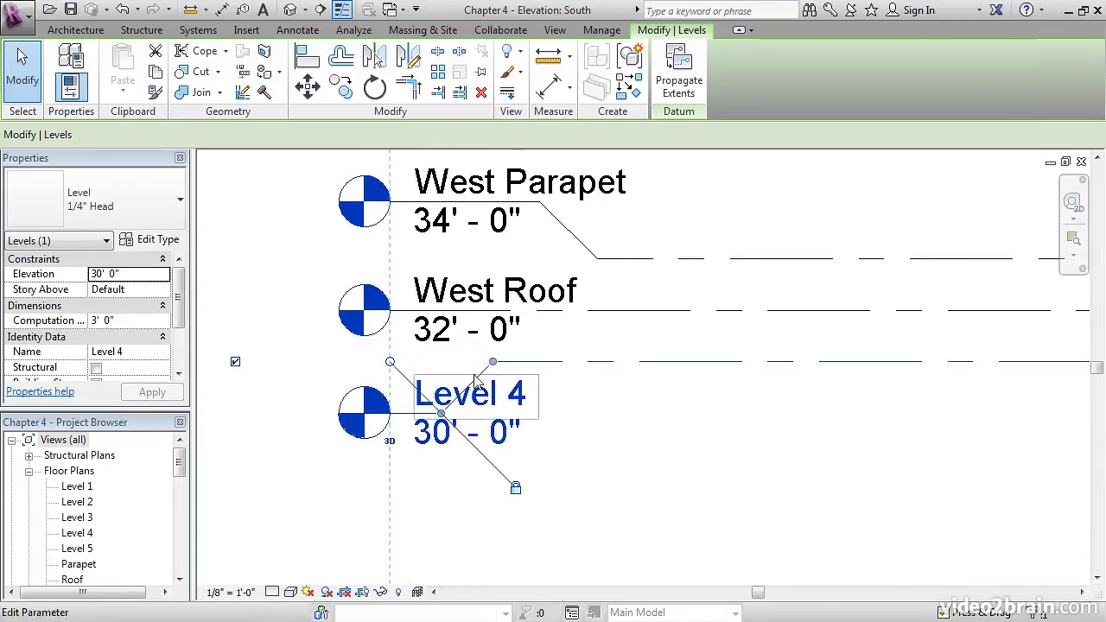
{"action": "left_click_drag", "start_coordinate": [492, 361], "coordinate": [502, 364]}
{"action": "left_click_drag", "start_coordinate": [590, 363], "coordinate": [589, 362]}
{"action": "left_click_drag", "start_coordinate": [442, 414], "coordinate": [545, 415]}
Show the level heads of Level 3, Level 2 and Level 1 at their west ends
{"action": "scroll", "coordinate": [545, 416], "scroll_direction": "down", "scroll_amount": 3}
{"action": "middle_click_drag", "start_coordinate": [566, 486], "coordinate": [575, 398]}
{"action": "left_click", "coordinate": [529, 406]}
{"action": "left_click", "coordinate": [435, 407]}
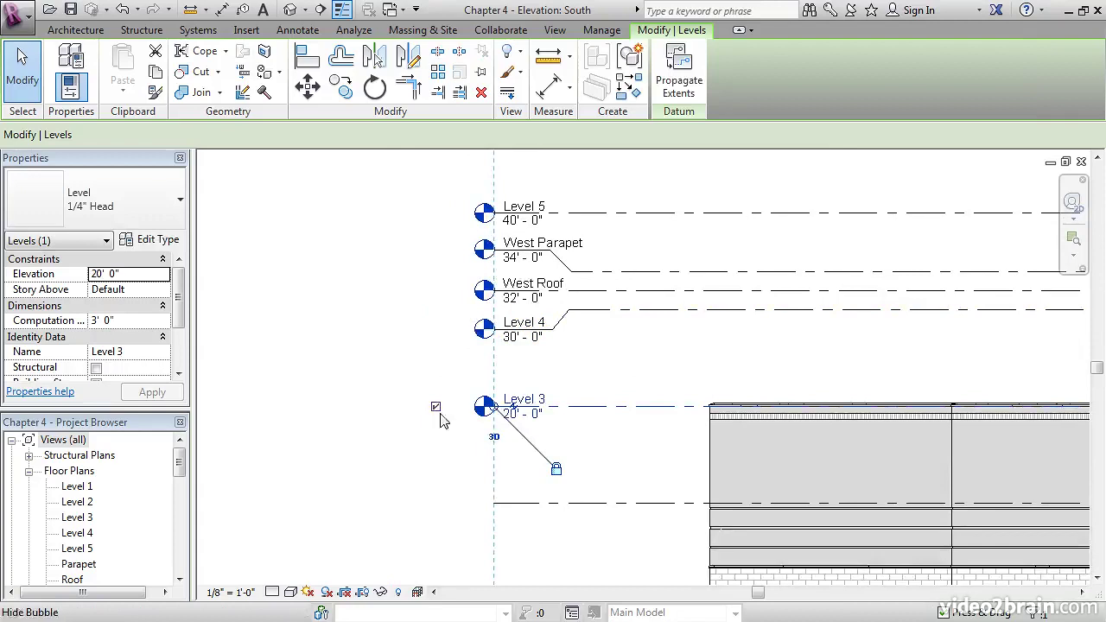
{"action": "left_click", "coordinate": [511, 503]}
{"action": "left_click", "coordinate": [436, 503]}
{"action": "middle_click_drag", "start_coordinate": [467, 503], "coordinate": [453, 294]}
{"action": "left_click", "coordinate": [491, 392]}
{"action": "left_click", "coordinate": [422, 393]}
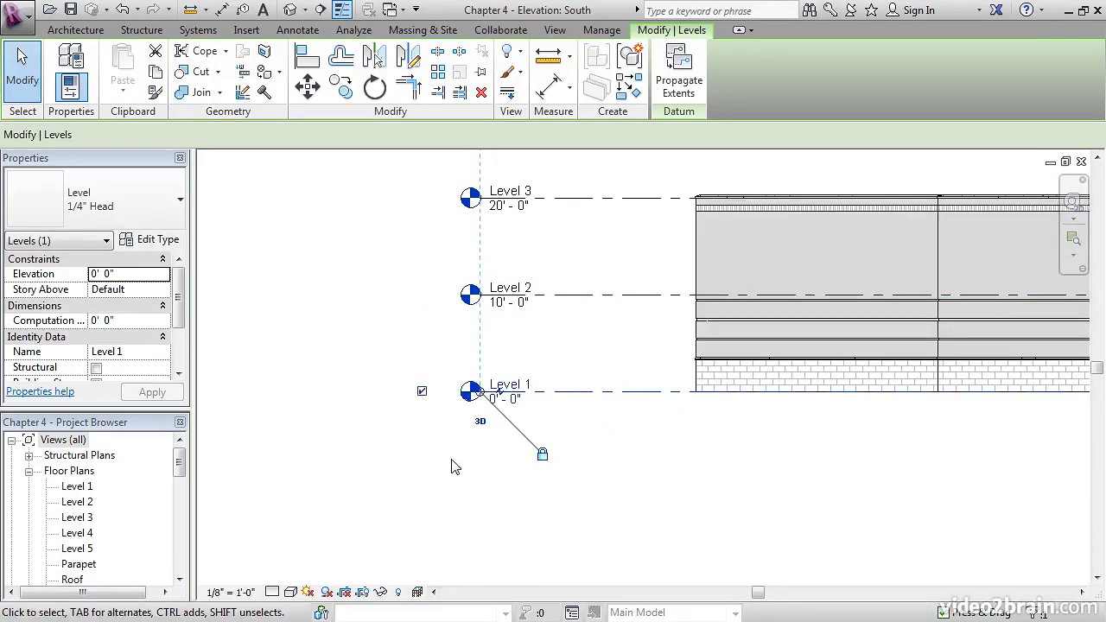
{"action": "left_click", "coordinate": [675, 469]}
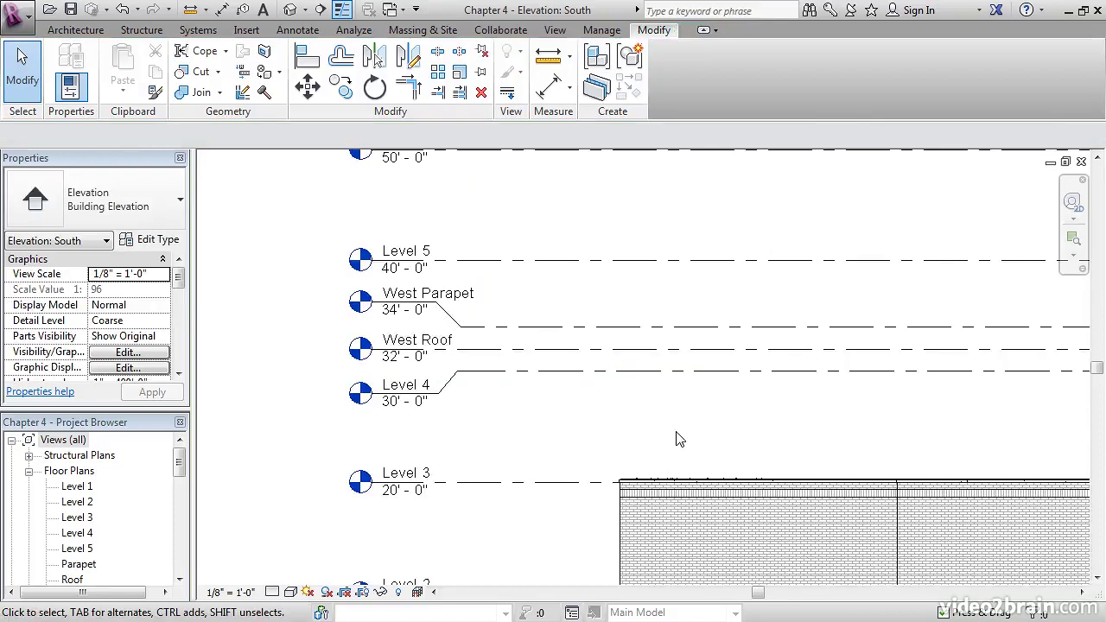
Create a level 2' above Level 3 by picking the Level 3 line with a 2' offset
{"action": "left_click", "coordinate": [489, 481]}
{"action": "right_click", "coordinate": [489, 481]}
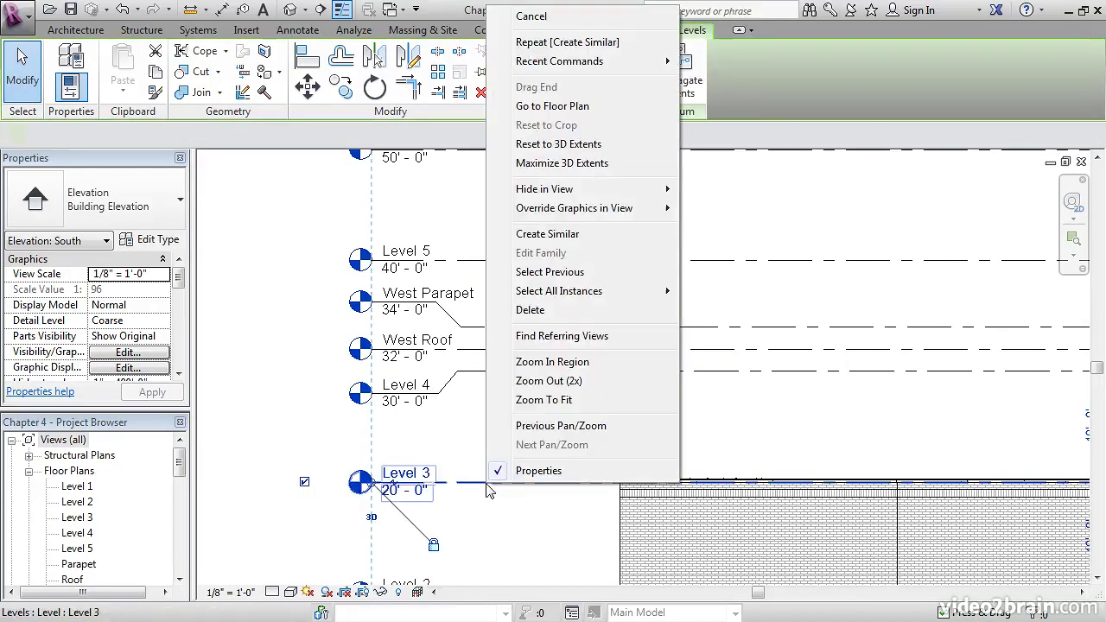
{"action": "left_click", "coordinate": [549, 233]}
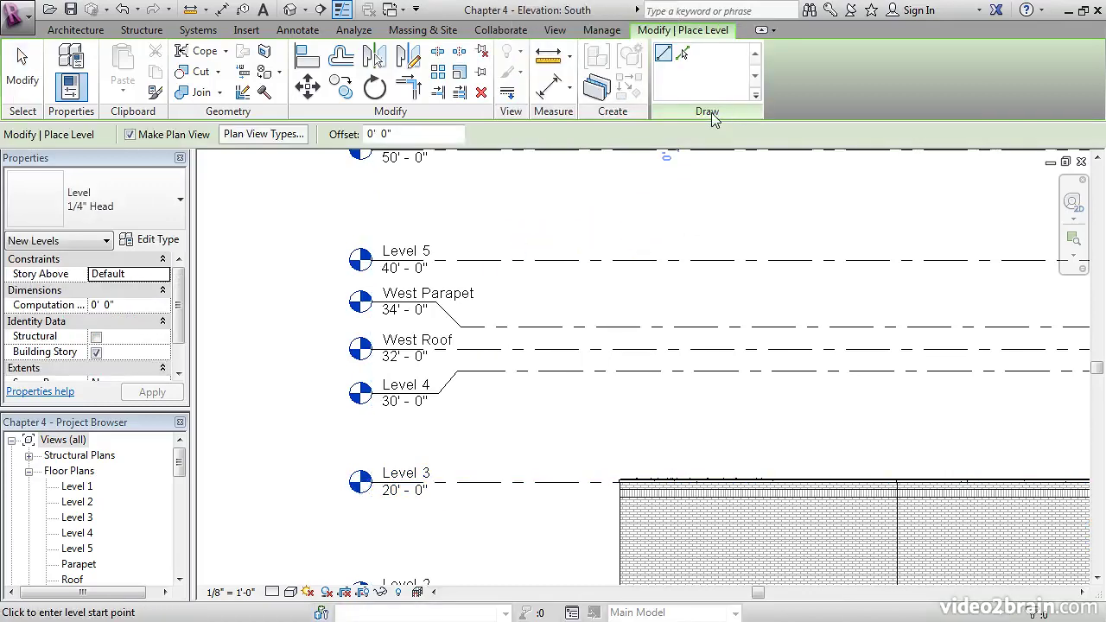
{"action": "left_click", "coordinate": [683, 55]}
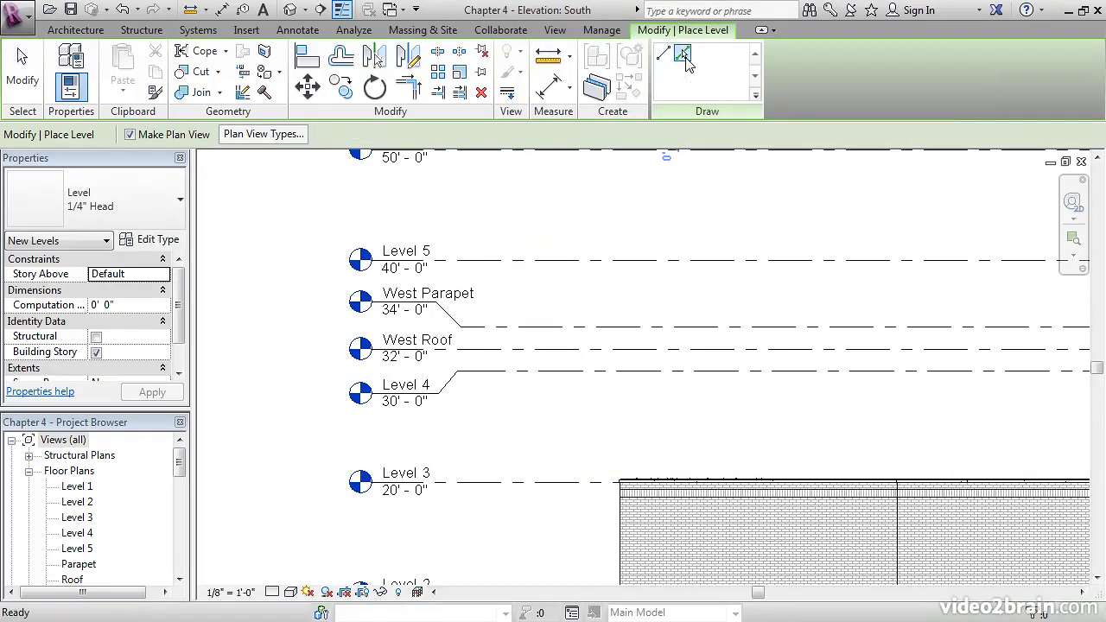
{"action": "left_click_drag", "start_coordinate": [407, 133], "coordinate": [324, 139]}
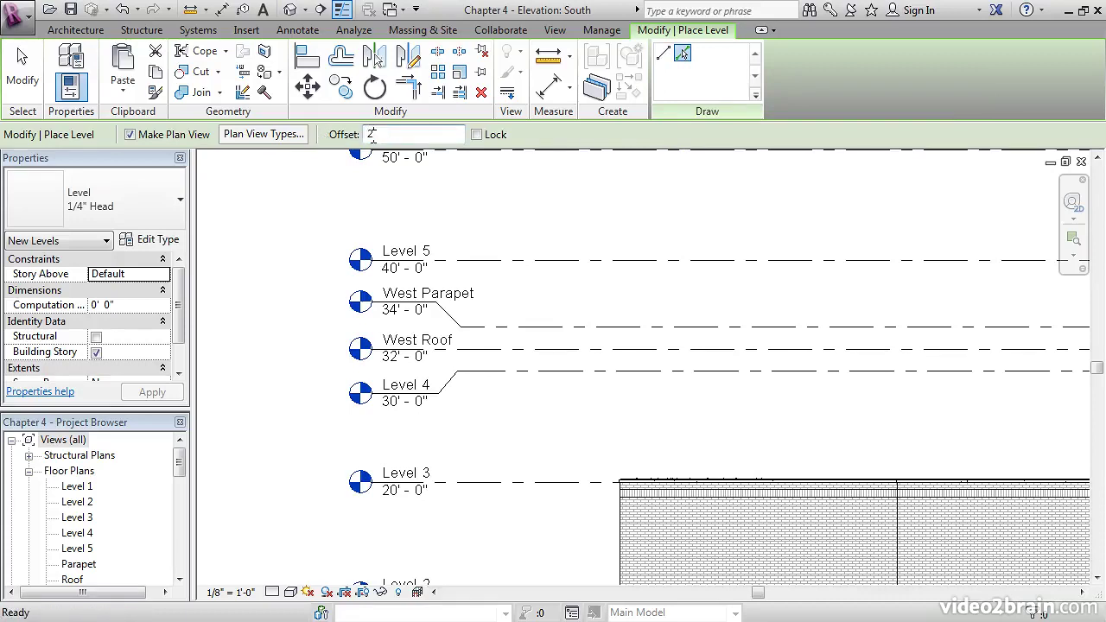
{"action": "key", "text": "Return"}
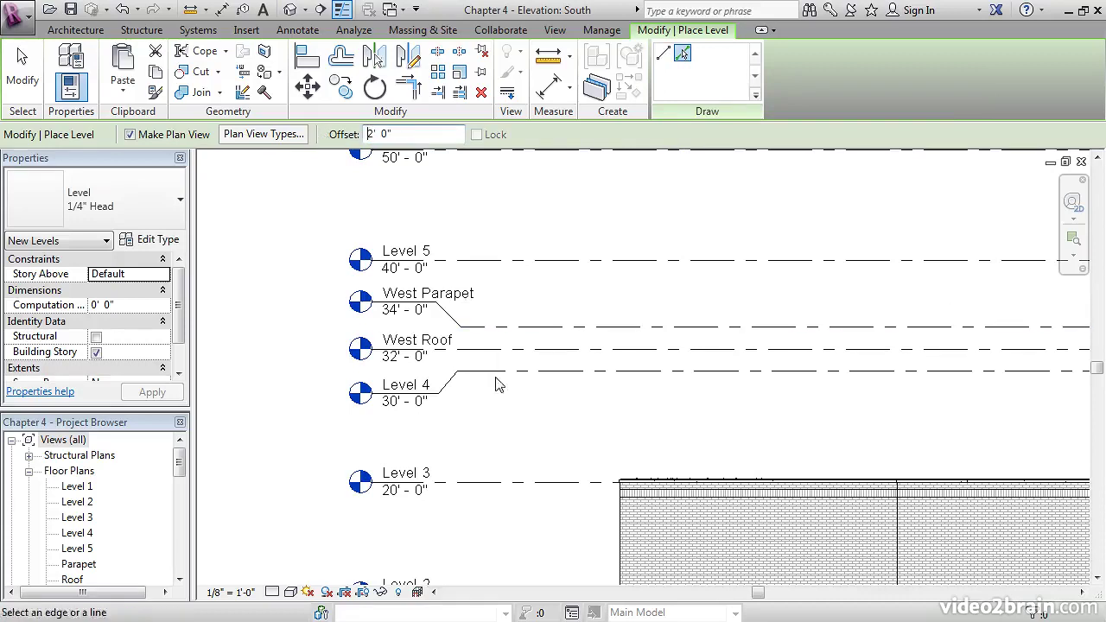
{"action": "left_click", "coordinate": [484, 486]}
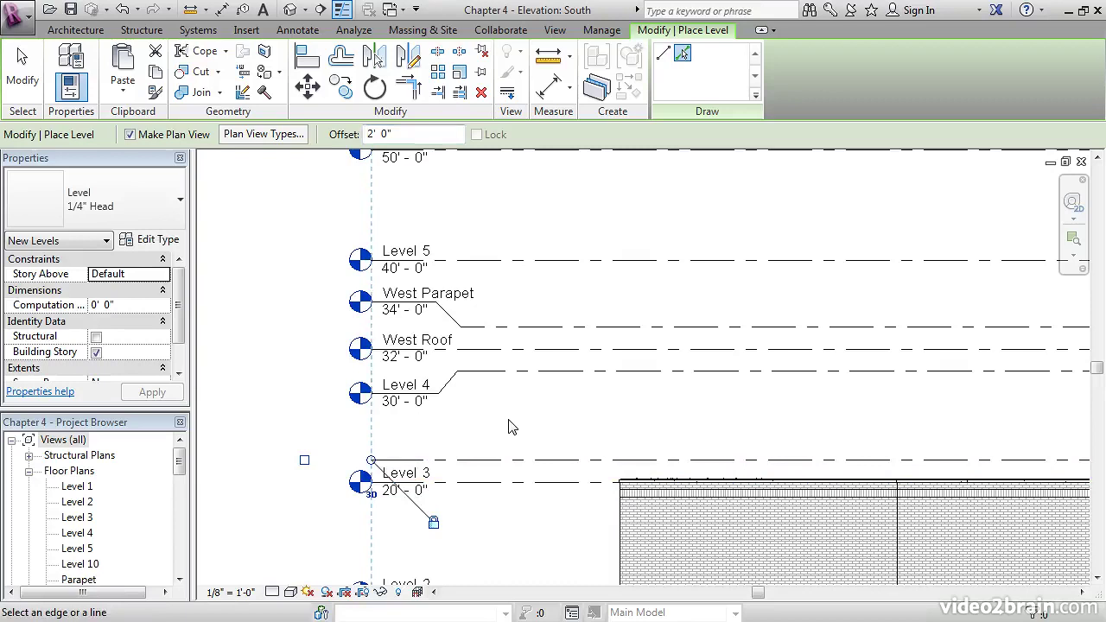
{"action": "key", "text": "Escape"}
{"action": "key", "text": "Escape"}
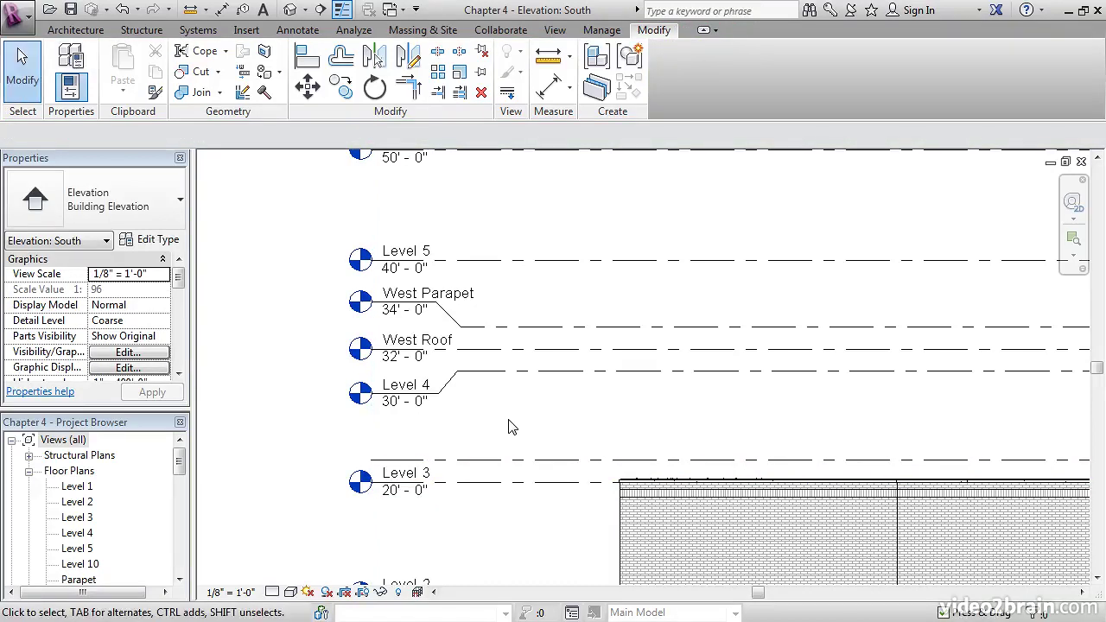
Show the 22' level's head at the west end and rename the level and its corresponding views as Corridor Parapet
{"action": "left_click", "coordinate": [471, 460]}
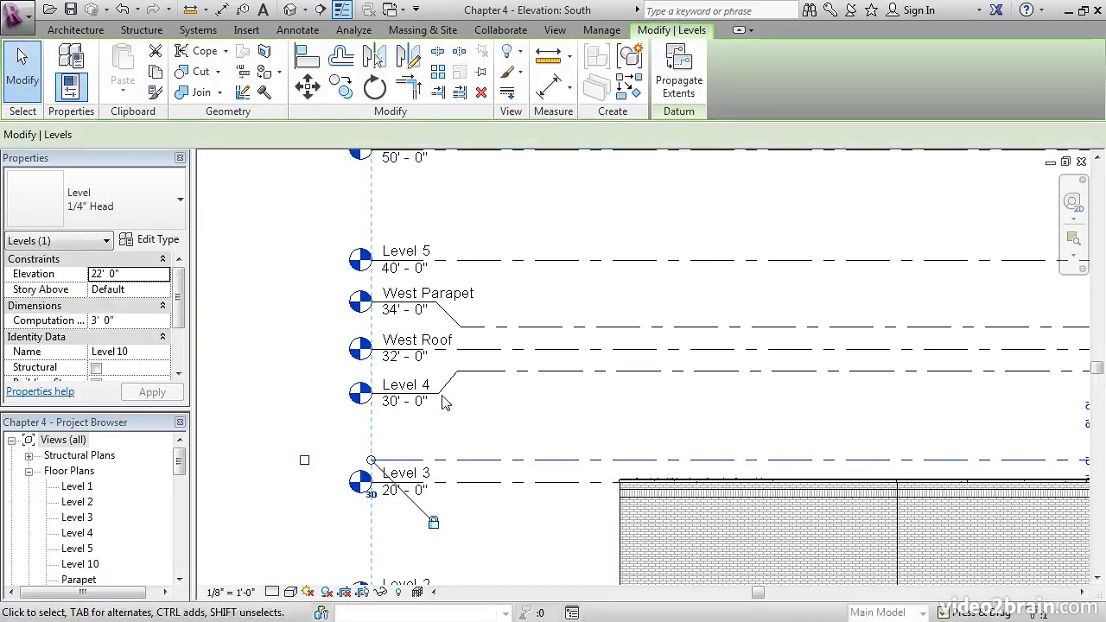
{"action": "left_click", "coordinate": [304, 461]}
{"action": "left_click", "coordinate": [420, 450]}
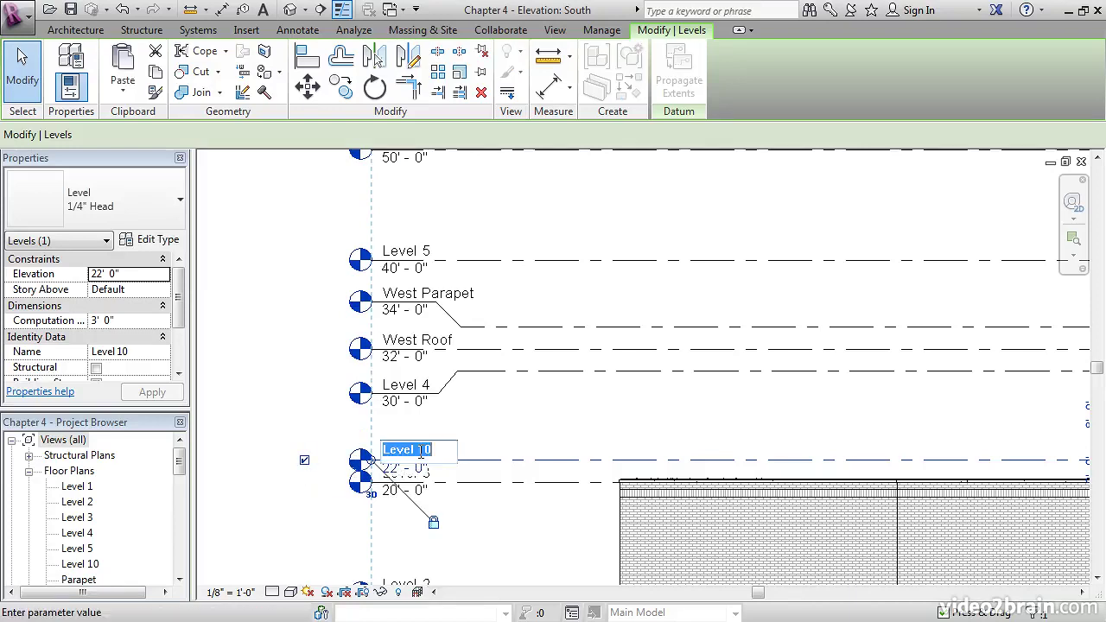
{"action": "type", "text": "C"}
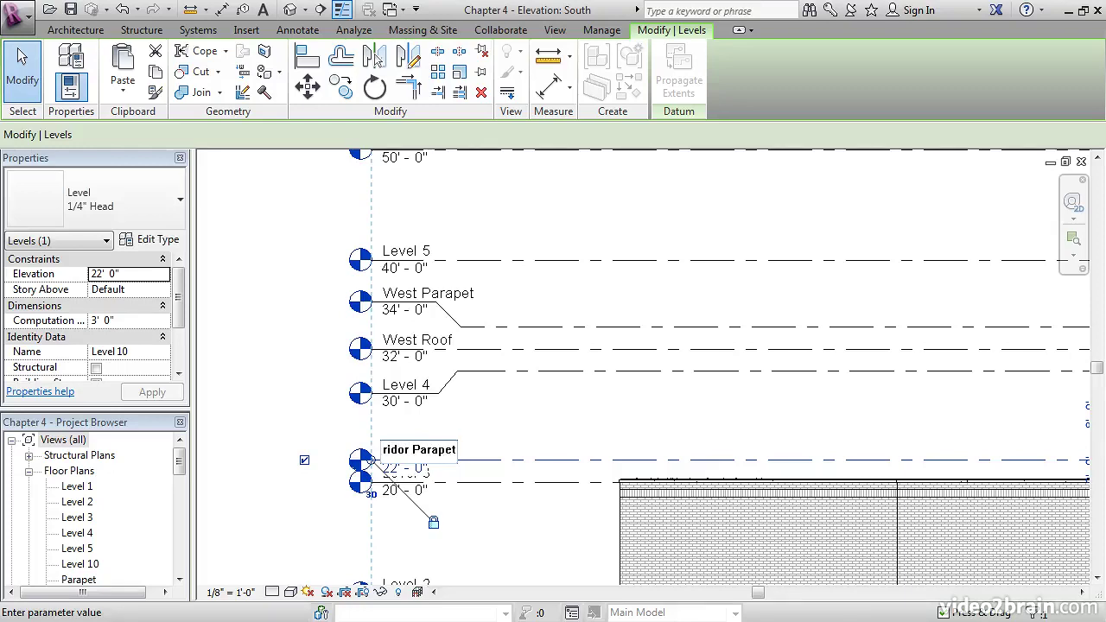
{"action": "type", "text": "orridor Parapet"}
{"action": "key", "text": "Return"}
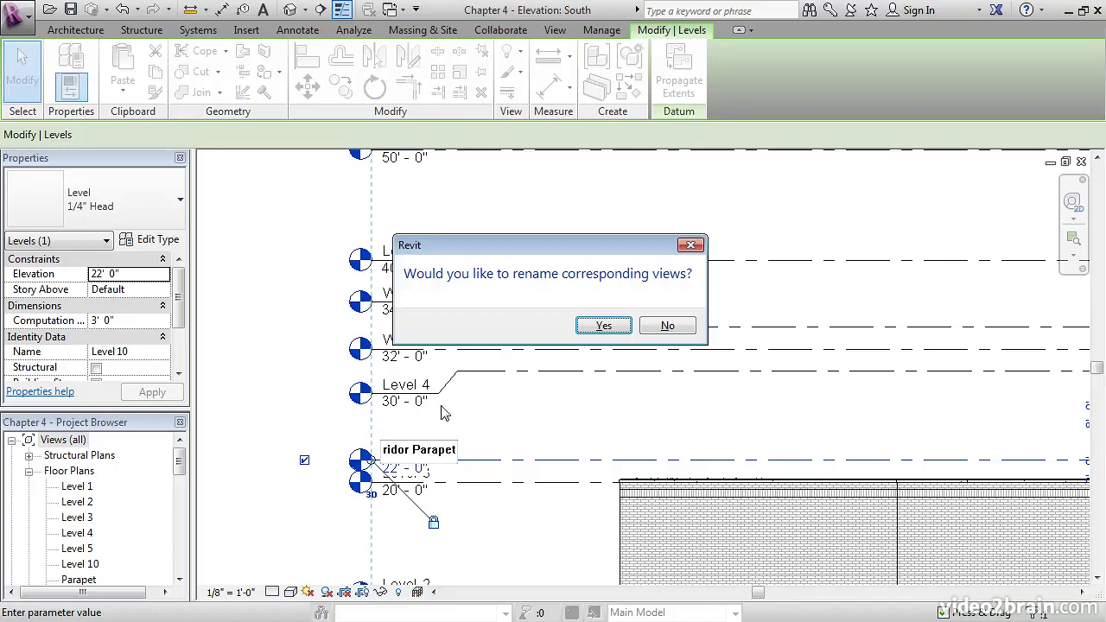
{"action": "left_click", "coordinate": [605, 325]}
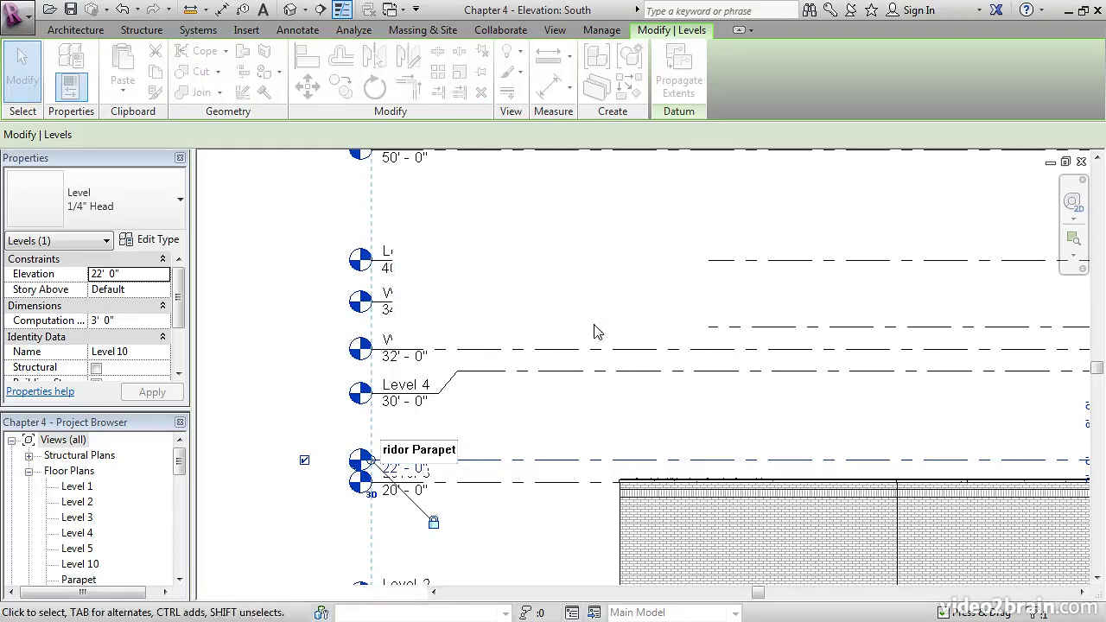
Add an elbow to the Corridor Parapet line, raise its head clear of Level 3, and move the bend past the elevation text
{"action": "left_click", "coordinate": [390, 474]}
{"action": "scroll", "coordinate": [391, 482], "scroll_direction": "up", "scroll_amount": 5}
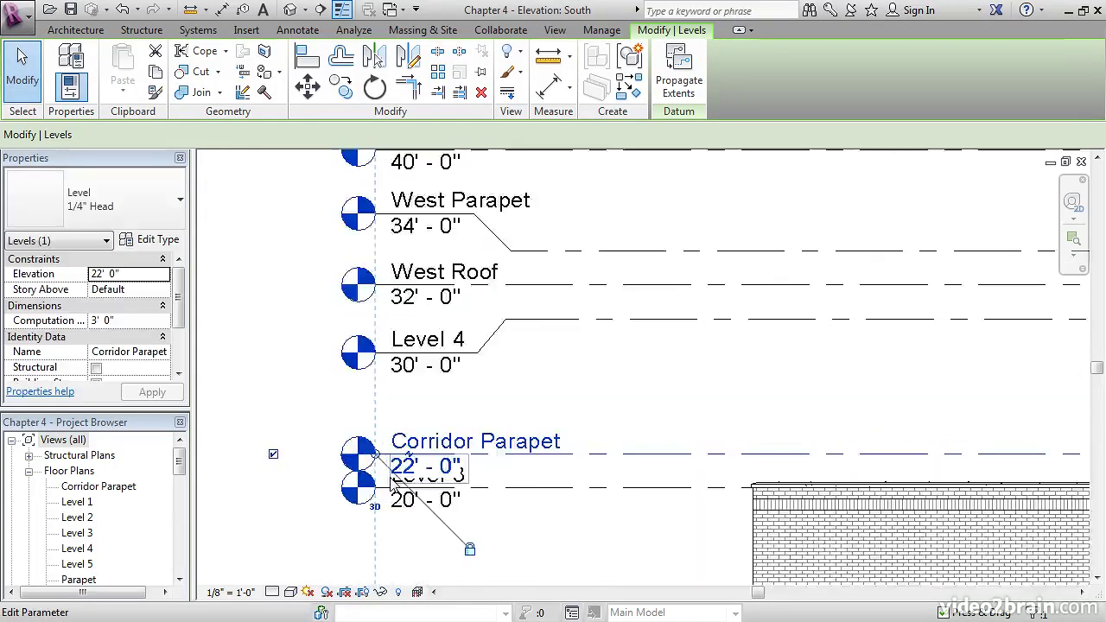
{"action": "left_click", "coordinate": [429, 436]}
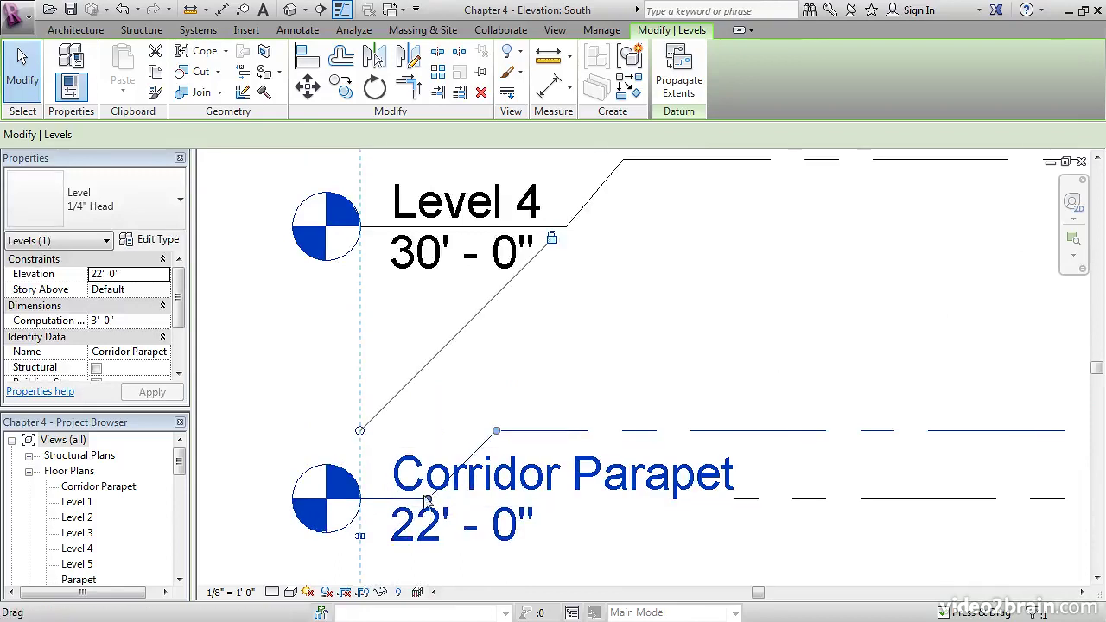
{"action": "left_click_drag", "start_coordinate": [434, 441], "coordinate": [433, 360]}
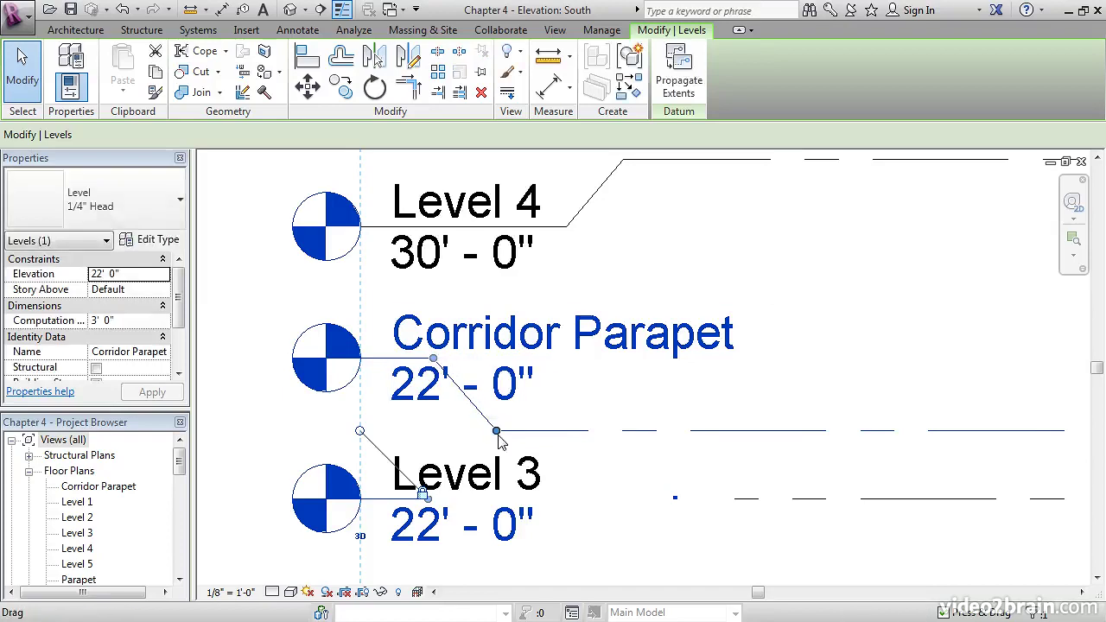
{"action": "left_click_drag", "start_coordinate": [500, 432], "coordinate": [552, 435]}
{"action": "left_click_drag", "start_coordinate": [628, 439], "coordinate": [625, 432]}
{"action": "left_click_drag", "start_coordinate": [445, 358], "coordinate": [555, 358]}
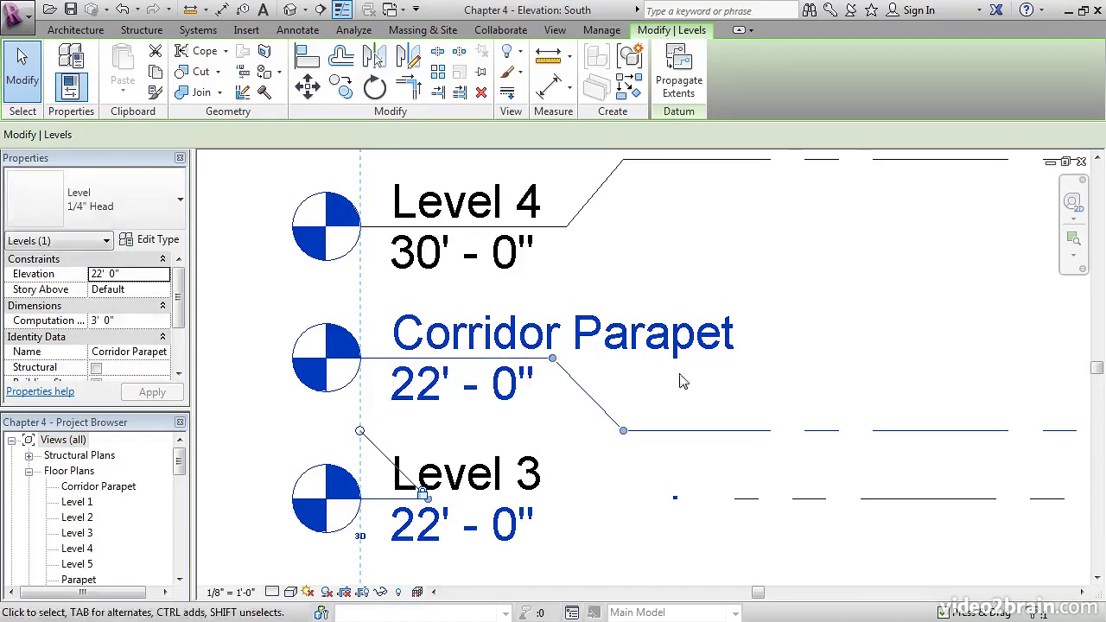
{"action": "scroll", "coordinate": [637, 388], "scroll_direction": "down", "scroll_amount": 3}
{"action": "scroll", "coordinate": [637, 380], "scroll_direction": "down", "scroll_amount": 2}
{"action": "middle_click_drag", "start_coordinate": [669, 346], "coordinate": [654, 407]}
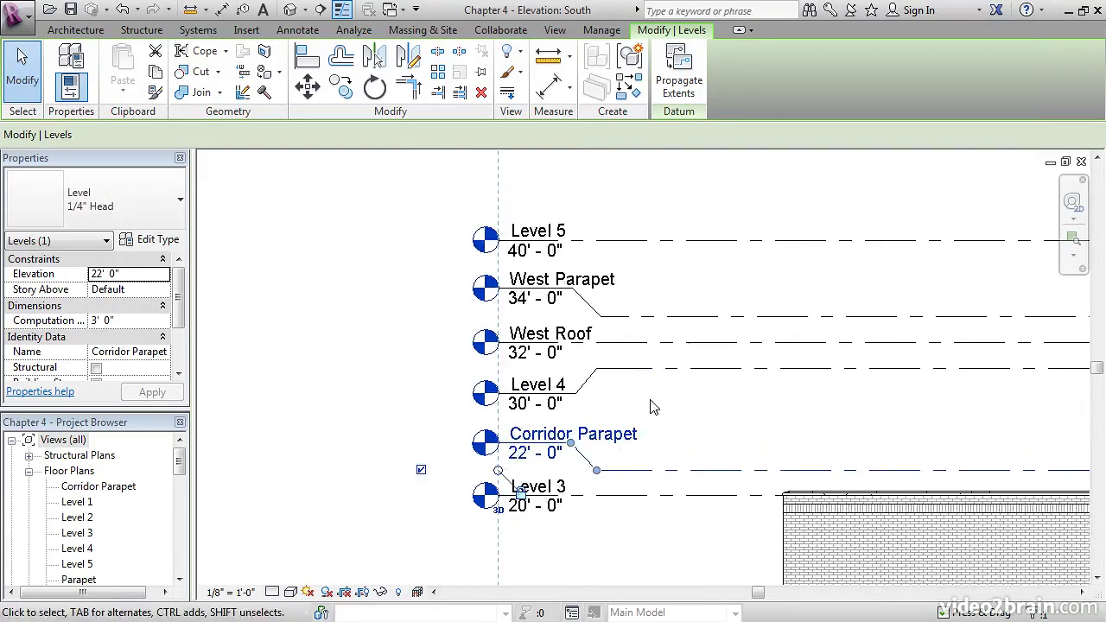
{"action": "left_click", "coordinate": [654, 412]}
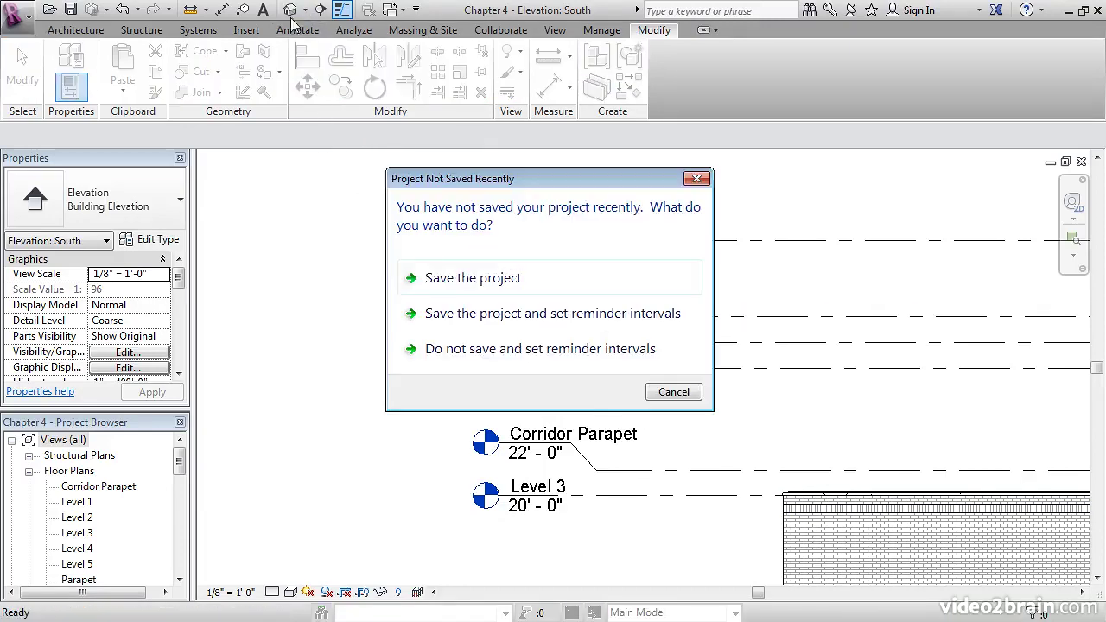
Save the project and view the building in the default 3D view, framed on the west wing
{"action": "left_click", "coordinate": [473, 278]}
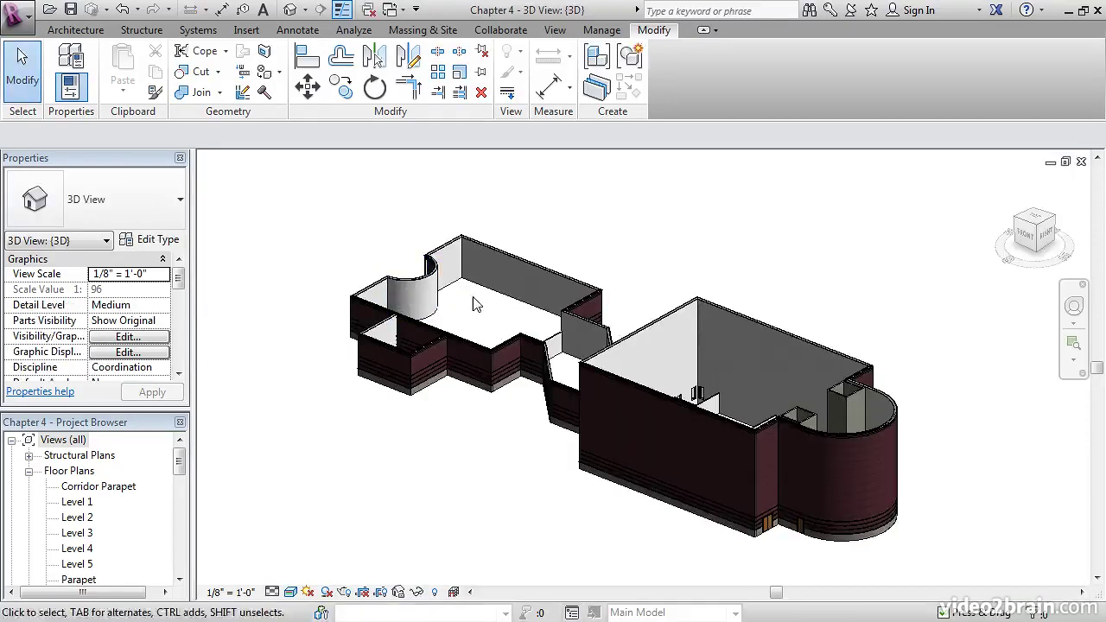
{"action": "middle_click_drag", "start_coordinate": [469, 302], "coordinate": [507, 346], "text": "shift"}
{"action": "scroll", "coordinate": [520, 341], "scroll_direction": "up", "scroll_amount": 2}
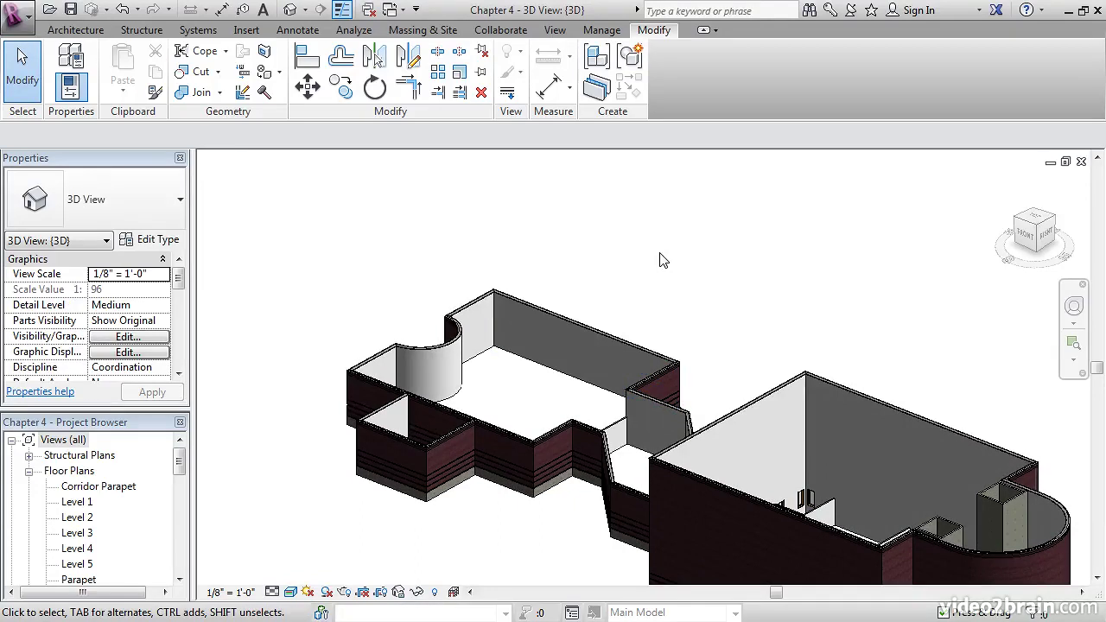
Constrain the tops of the seven exterior walls of the west wing, including the curved one, up to level West Parapet
{"action": "left_click", "coordinate": [650, 380]}
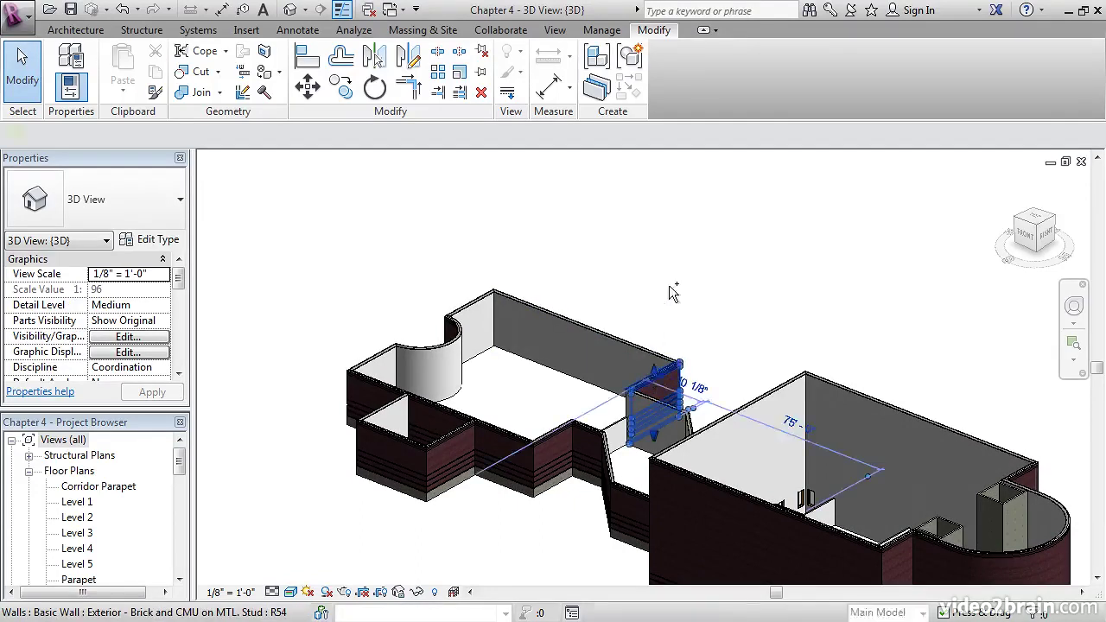
{"action": "left_click", "coordinate": [553, 311]}
{"action": "left_click", "coordinate": [451, 333], "text": "ctrl"}
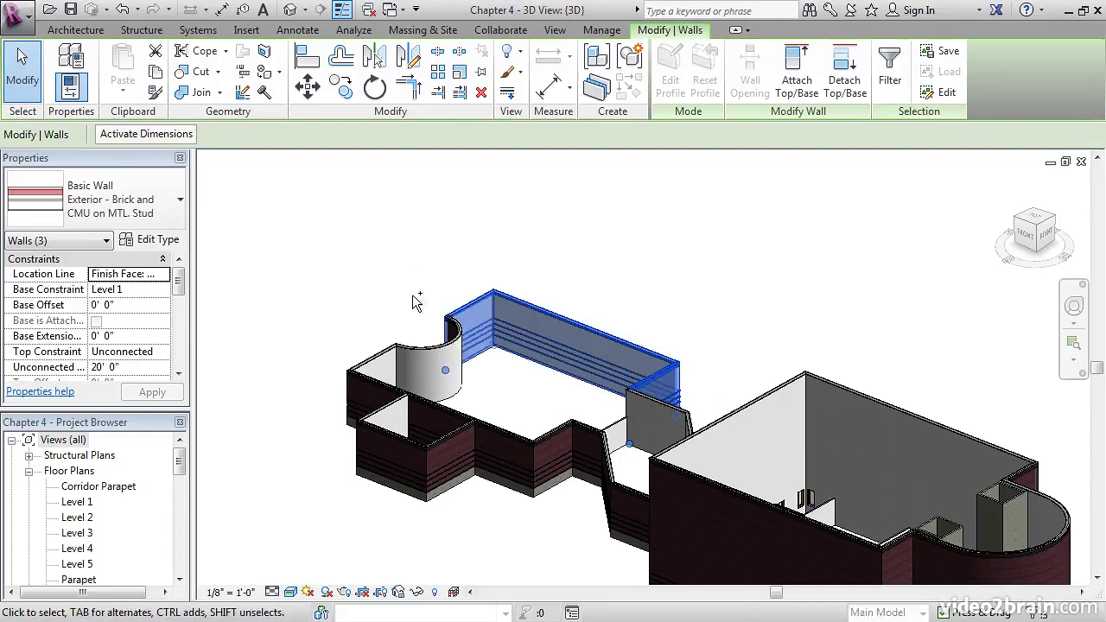
{"action": "left_click", "coordinate": [353, 385], "text": "ctrl"}
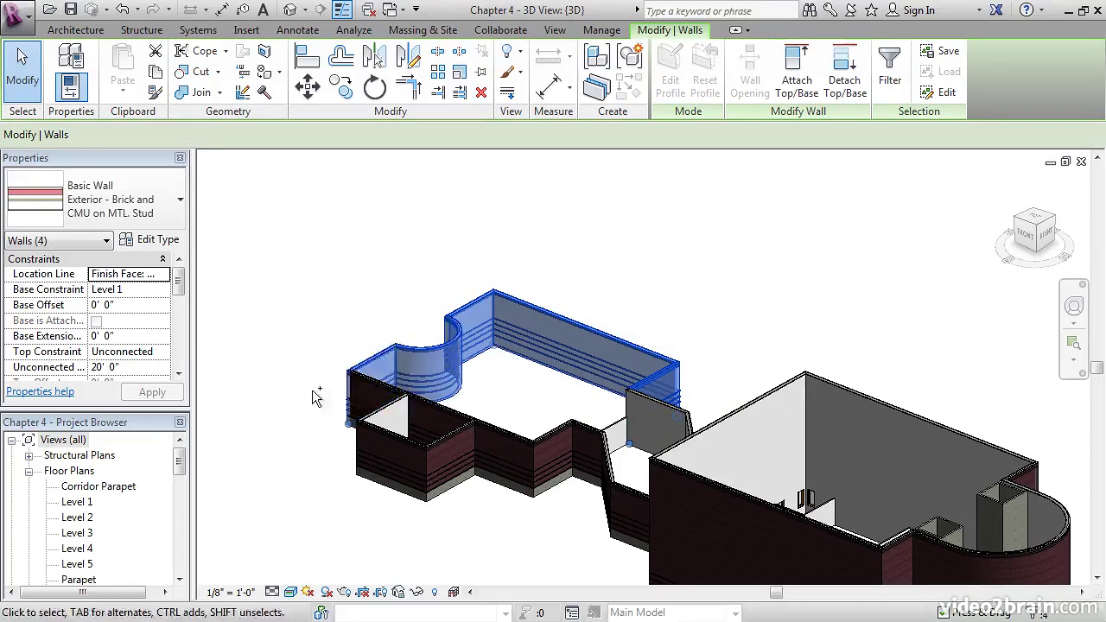
{"action": "left_click", "coordinate": [516, 442], "text": "ctrl"}
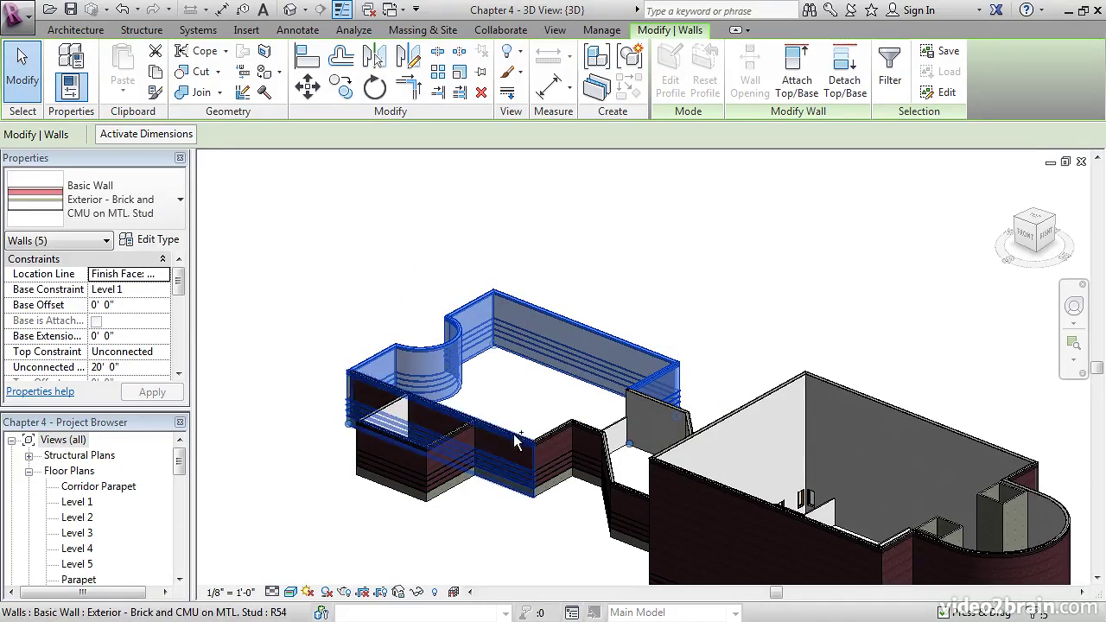
{"action": "left_click", "coordinate": [516, 442], "text": "ctrl"}
{"action": "left_click", "coordinate": [551, 443], "text": "ctrl"}
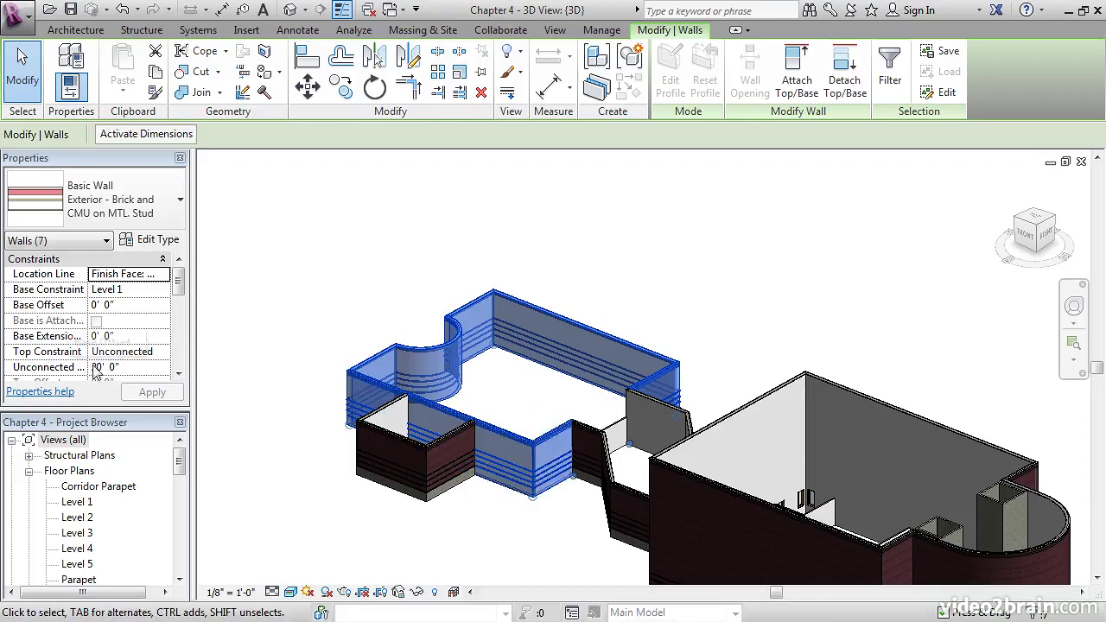
{"action": "left_click", "coordinate": [130, 352]}
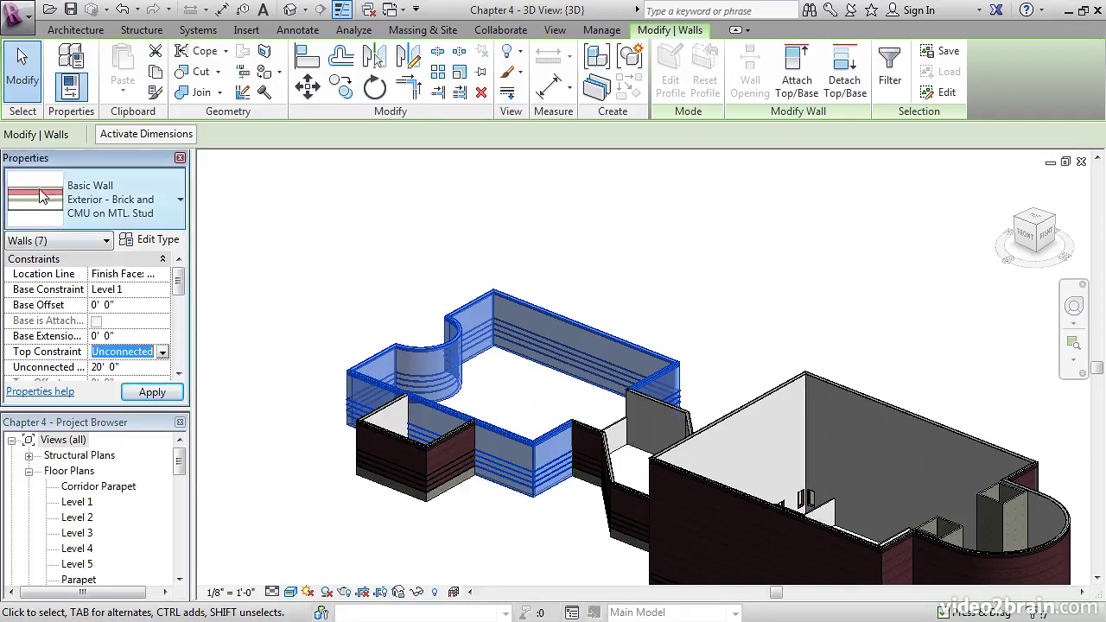
{"action": "left_click", "coordinate": [162, 353]}
{"action": "left_click_drag", "start_coordinate": [228, 384], "coordinate": [229, 411]}
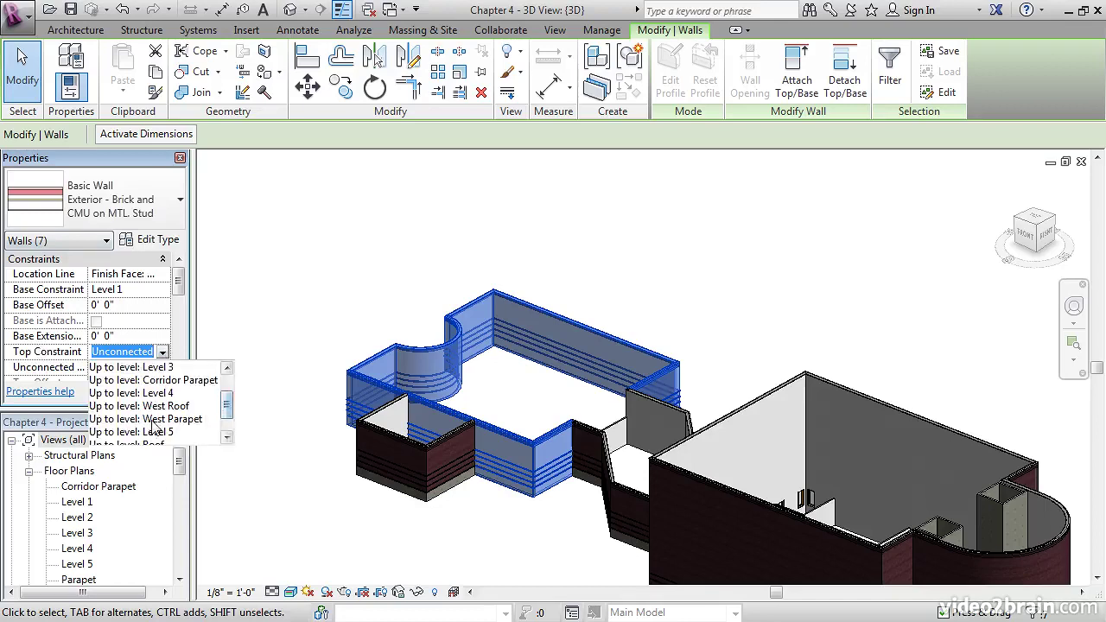
{"action": "left_click", "coordinate": [153, 424]}
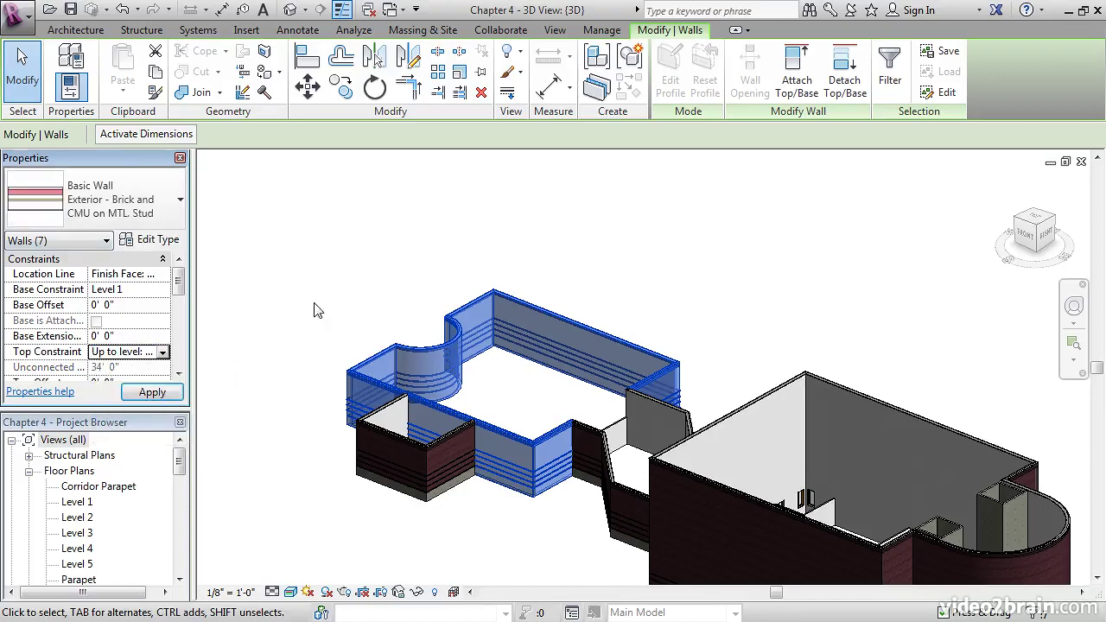
{"action": "left_click", "coordinate": [161, 394]}
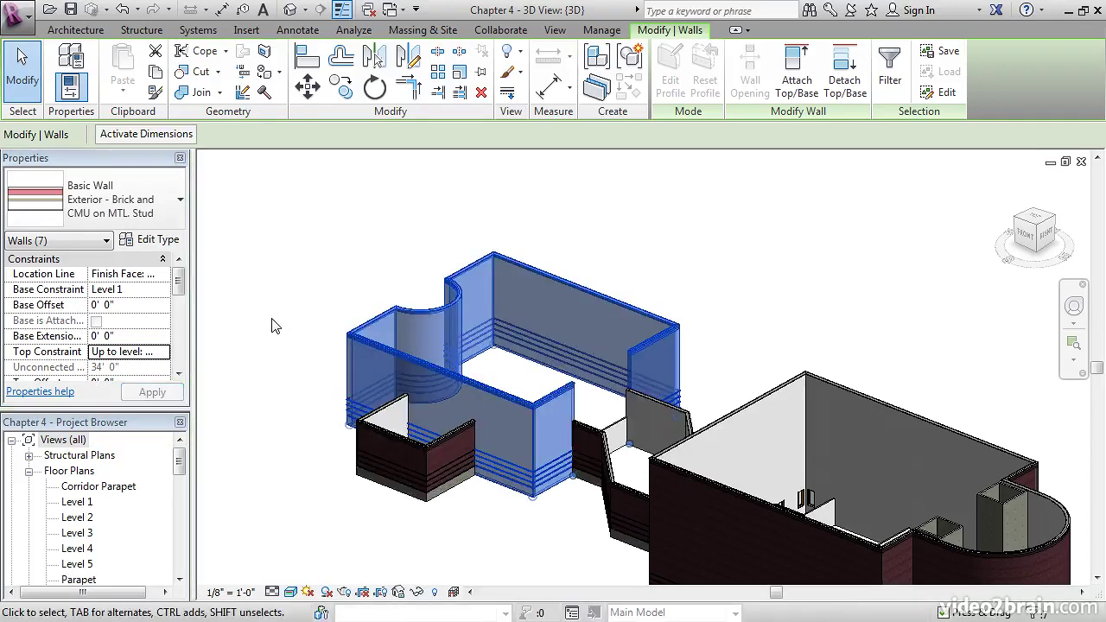
{"action": "left_click", "coordinate": [262, 386]}
Constrain the tops of the six corridor walls between the west wing and the main building up to level Corridor Parapet
{"action": "middle_click_drag", "start_coordinate": [386, 445], "coordinate": [562, 445], "text": "shift"}
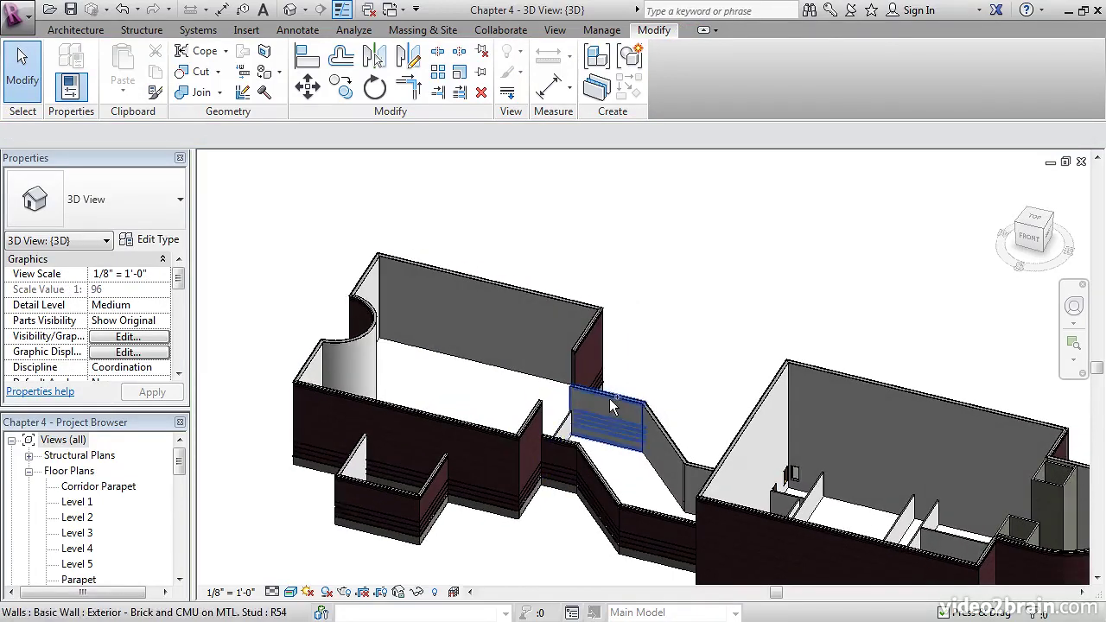
{"action": "left_click", "coordinate": [610, 407]}
{"action": "left_click", "coordinate": [668, 450], "text": "ctrl"}
{"action": "left_click", "coordinate": [696, 473], "text": "ctrl"}
{"action": "left_click", "coordinate": [562, 453], "text": "ctrl"}
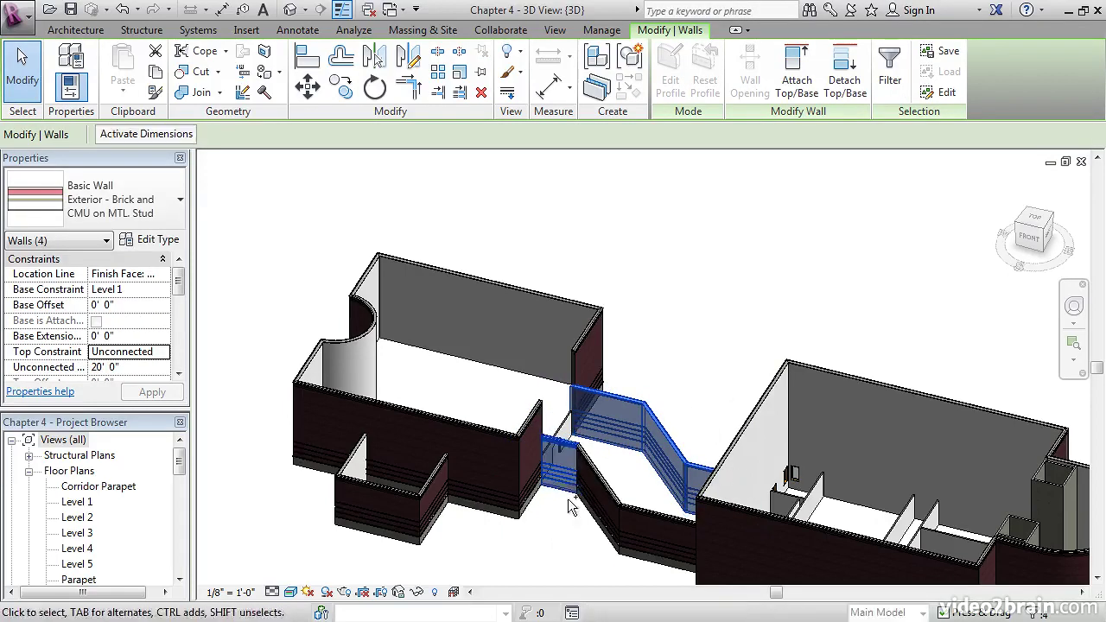
{"action": "left_click", "coordinate": [592, 494], "text": "ctrl"}
{"action": "left_click", "coordinate": [638, 520], "text": "ctrl"}
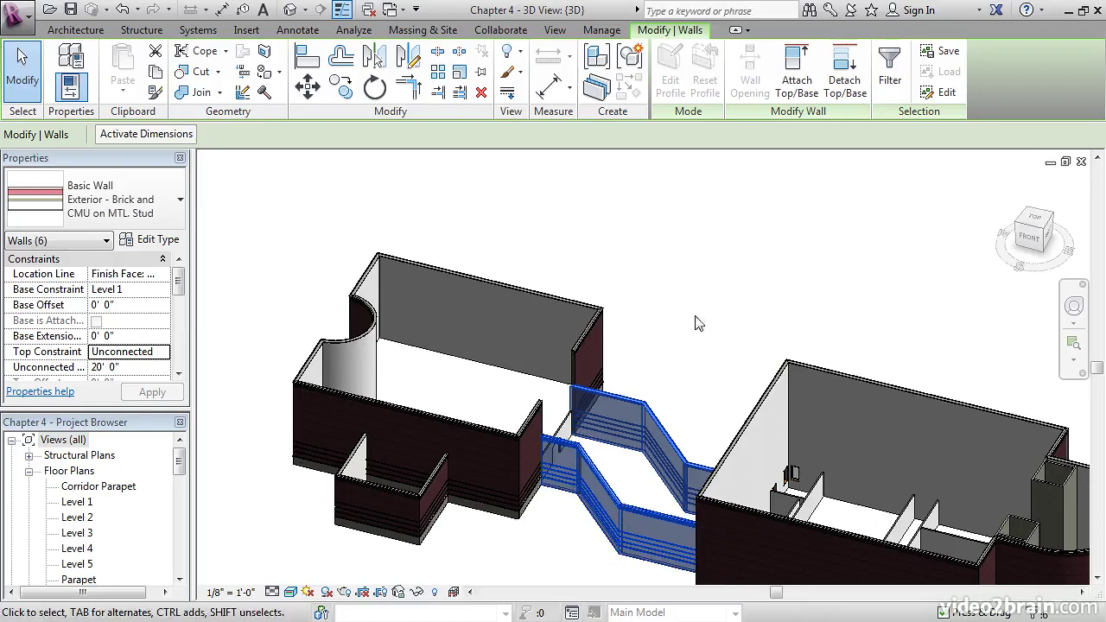
{"action": "left_click", "coordinate": [150, 351]}
{"action": "left_click", "coordinate": [162, 353]}
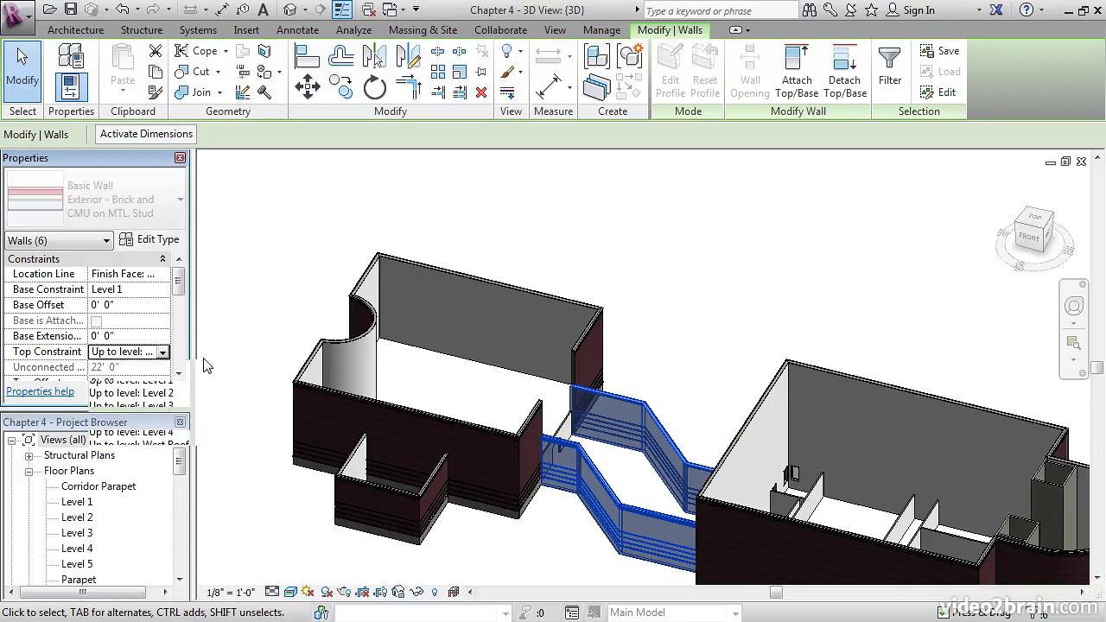
{"action": "left_click", "coordinate": [206, 366]}
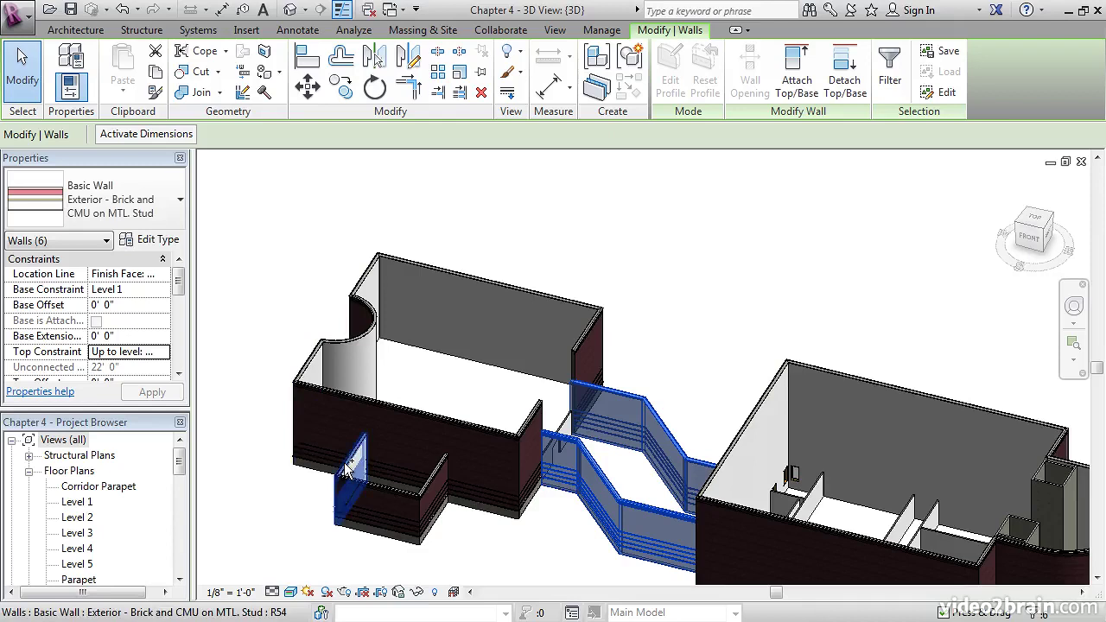
Add the three walls of the west wing's low front projection to the corridor wall selection and constrain their tops up to level Corridor Parapet
{"action": "left_click", "coordinate": [421, 541], "text": "ctrl"}
{"action": "left_click", "coordinate": [436, 501], "text": "ctrl"}
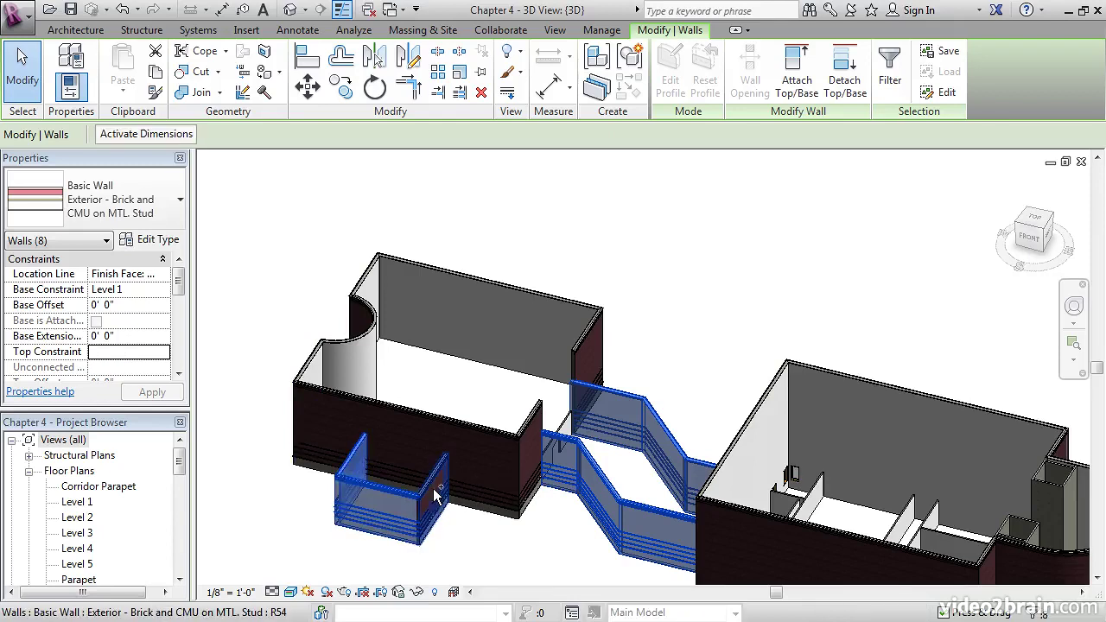
{"action": "left_click", "coordinate": [424, 484], "text": "ctrl"}
{"action": "mouse_move", "coordinate": [178, 281]}
{"action": "left_mouse_down"}
{"action": "mouse_move", "coordinate": [180, 354]}
{"action": "mouse_move", "coordinate": [179, 277]}
{"action": "left_mouse_up"}
{"action": "left_click", "coordinate": [160, 354]}
{"action": "left_click", "coordinate": [161, 355]}
{"action": "left_click_drag", "start_coordinate": [226, 385], "coordinate": [226, 391]}
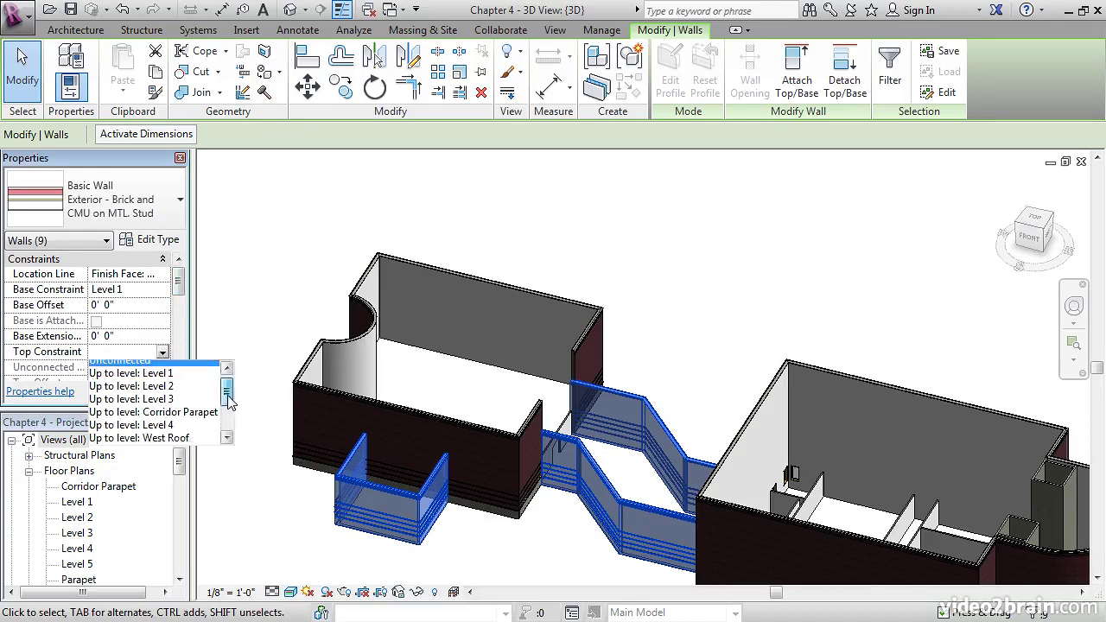
{"action": "left_click", "coordinate": [184, 406]}
{"action": "left_click", "coordinate": [150, 391]}
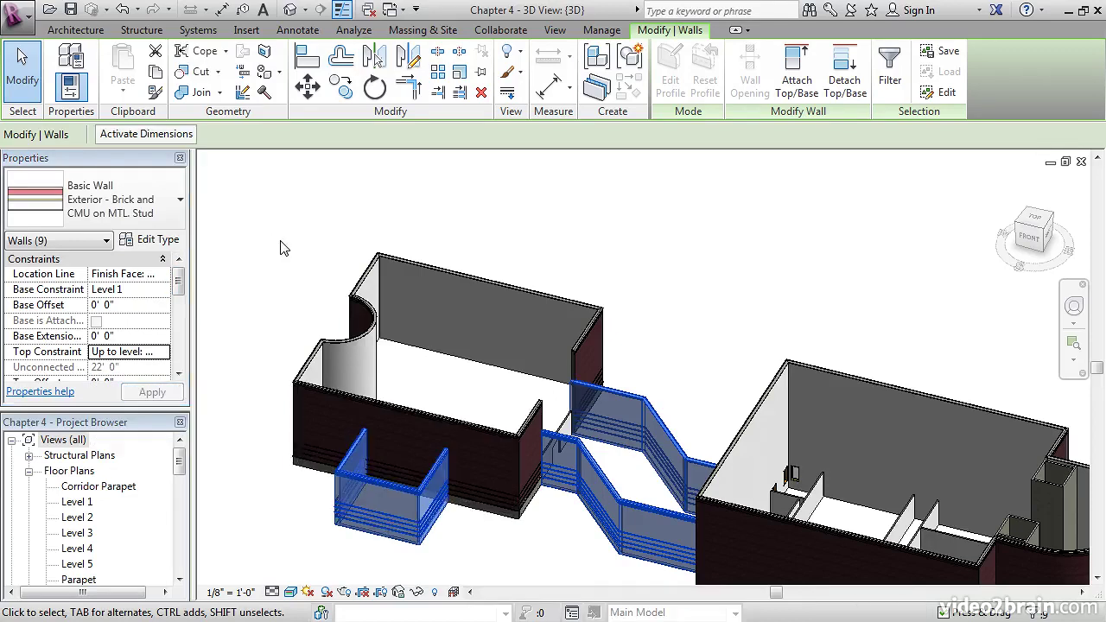
{"action": "left_click", "coordinate": [289, 243]}
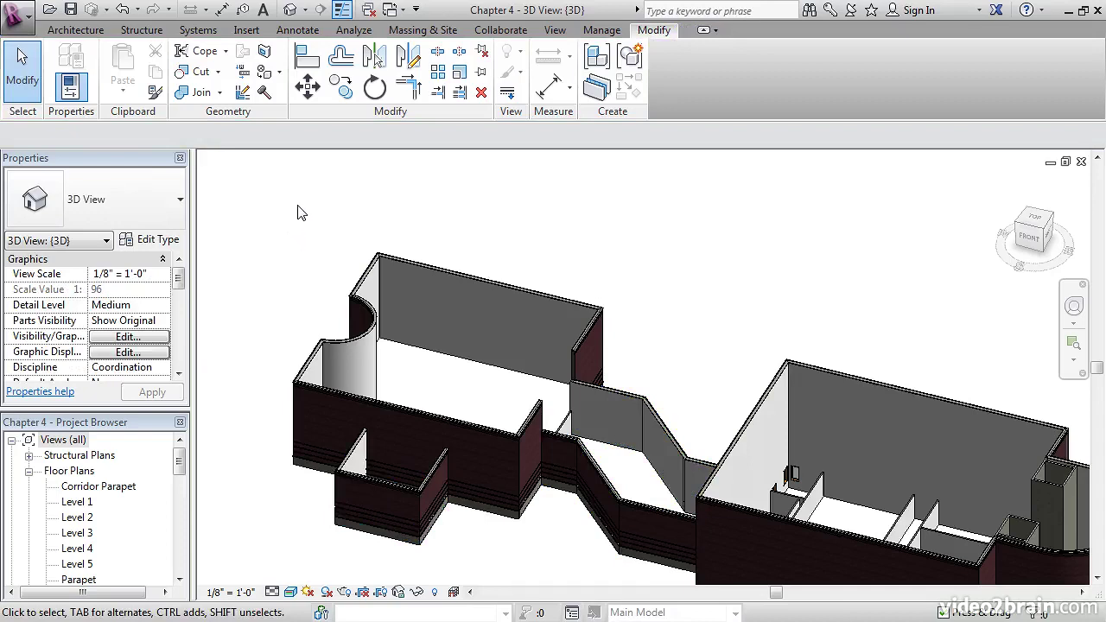
Open the South building elevation and examine the whole facade's wall heights against the level lines
{"action": "left_click_drag", "start_coordinate": [180, 462], "coordinate": [180, 541]}
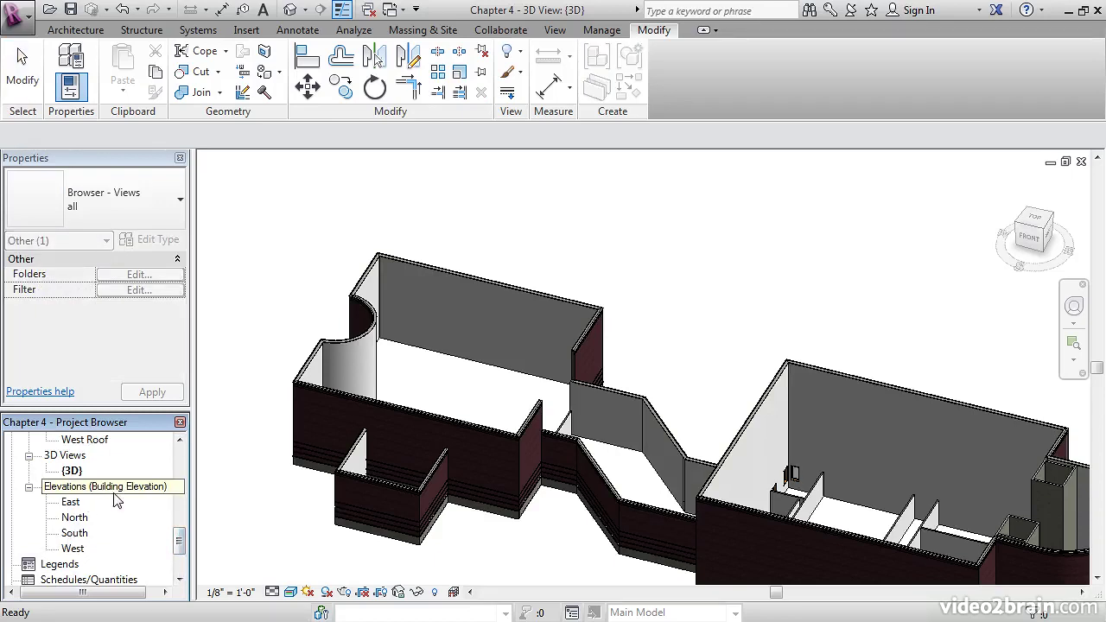
{"action": "double_click", "coordinate": [77, 534]}
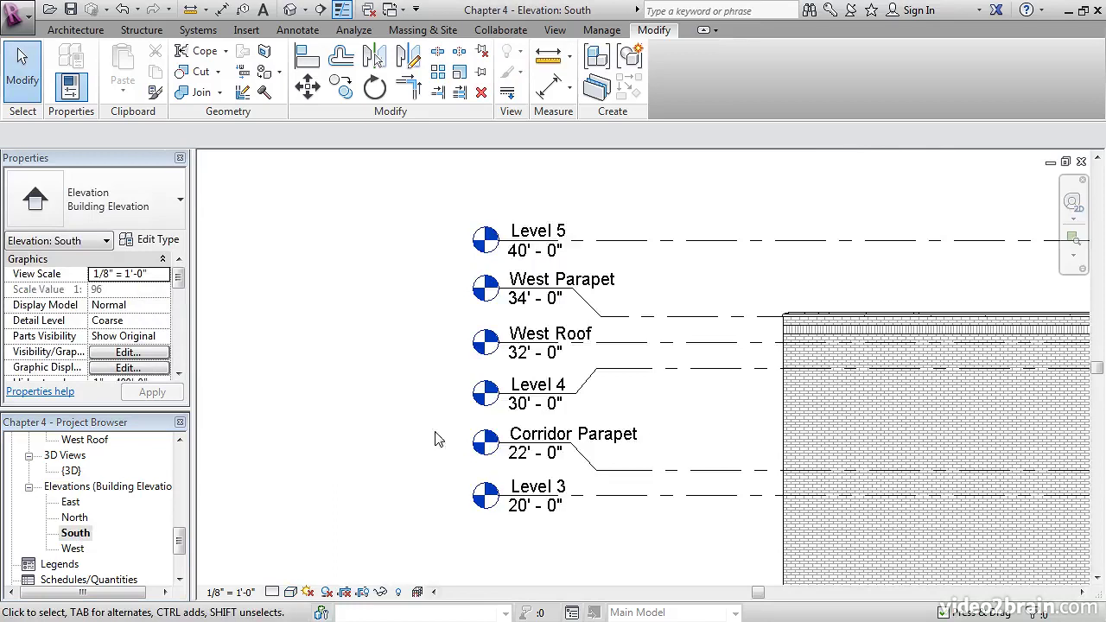
{"action": "scroll", "coordinate": [436, 439], "scroll_direction": "down", "scroll_amount": 6}
{"action": "middle_click_drag", "start_coordinate": [635, 420], "coordinate": [561, 414]}
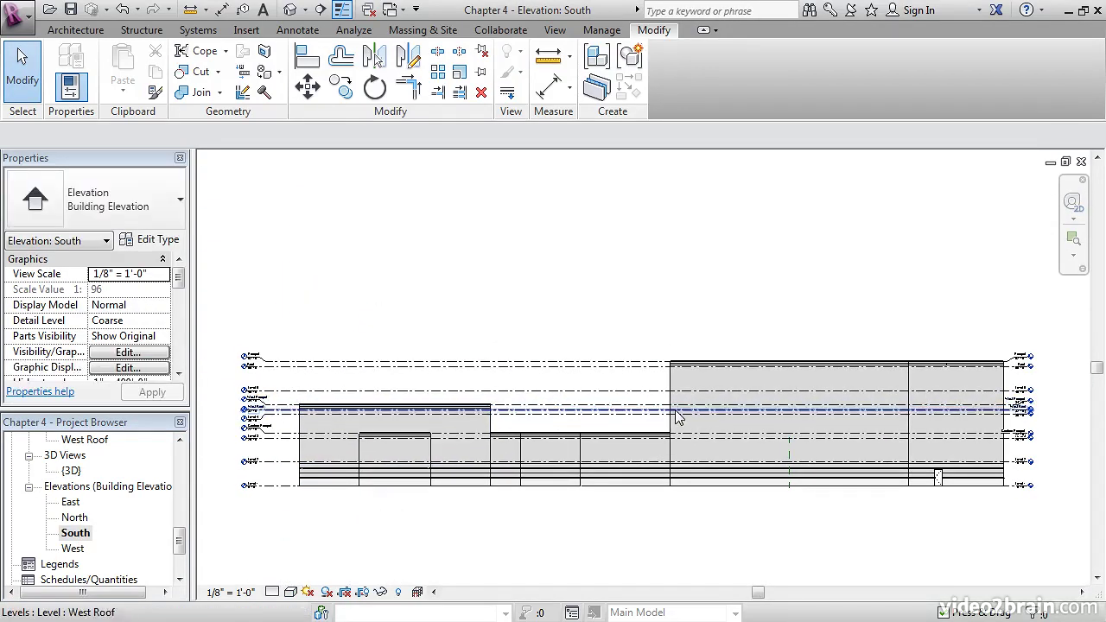